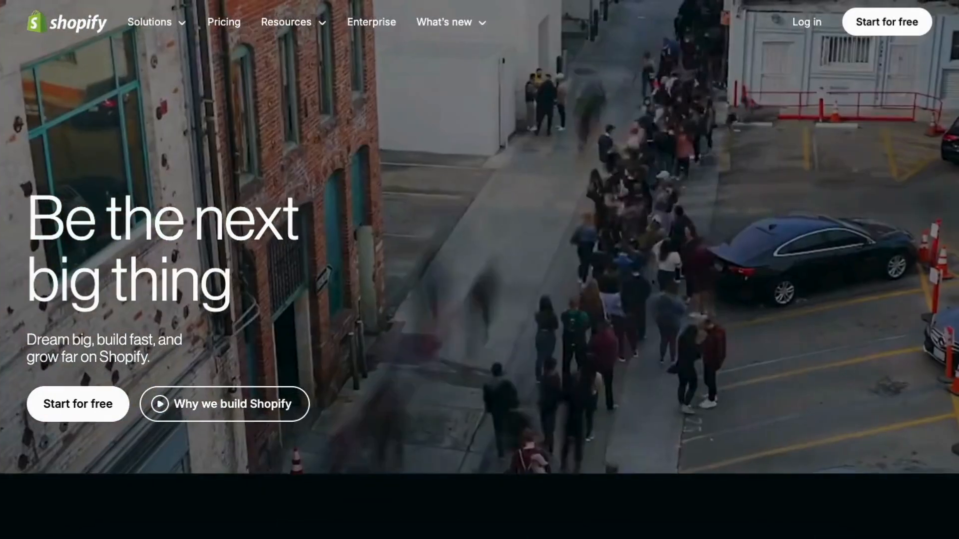
# Step: Look over the Shopify home page, start the free trial sign-up and enter the account password
pyautogui.scroll(-15, 479, 270)
pyautogui.scroll(-10, 479, 270)
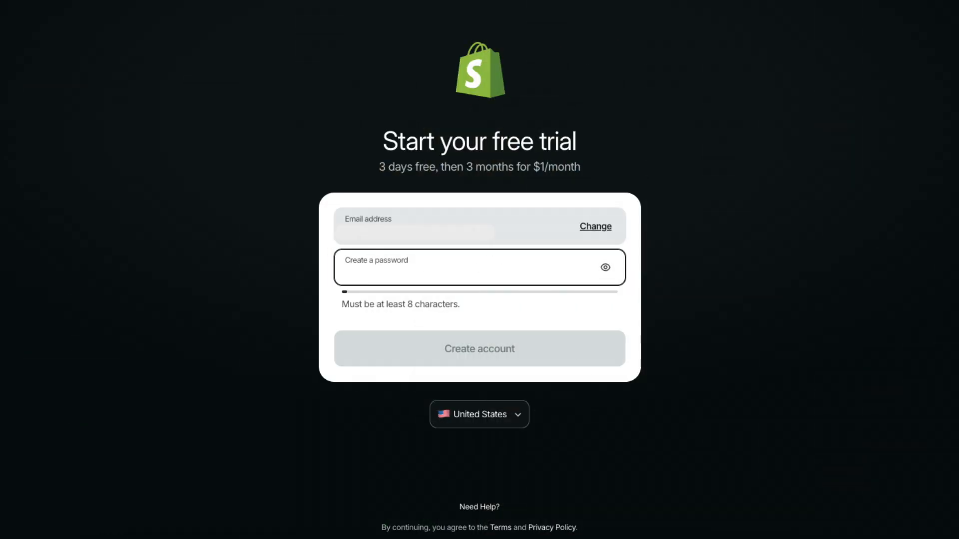
pyautogui.hotkey('ctrl', 'v')
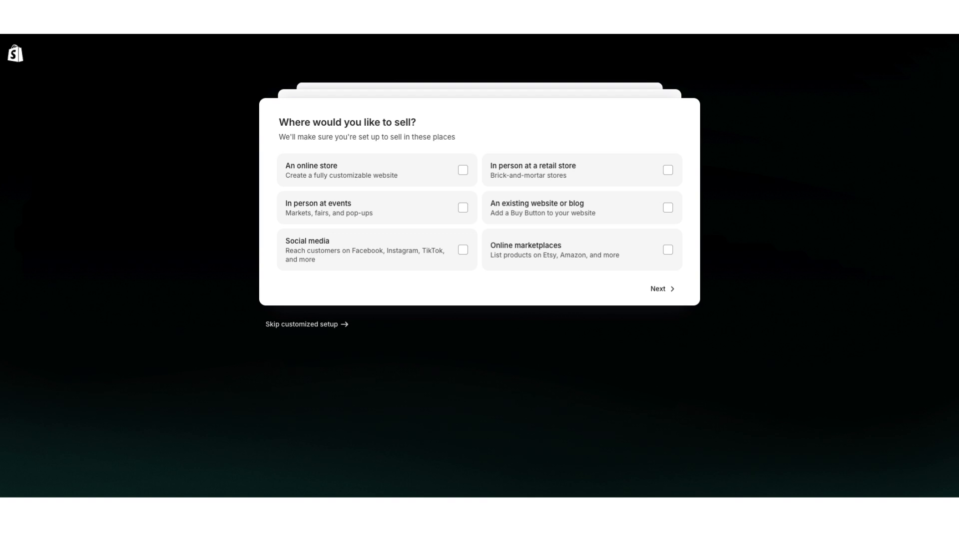
# Step: Choose an online store as the place to sell and mark the shop as a new business or idea
pyautogui.click(463, 170)
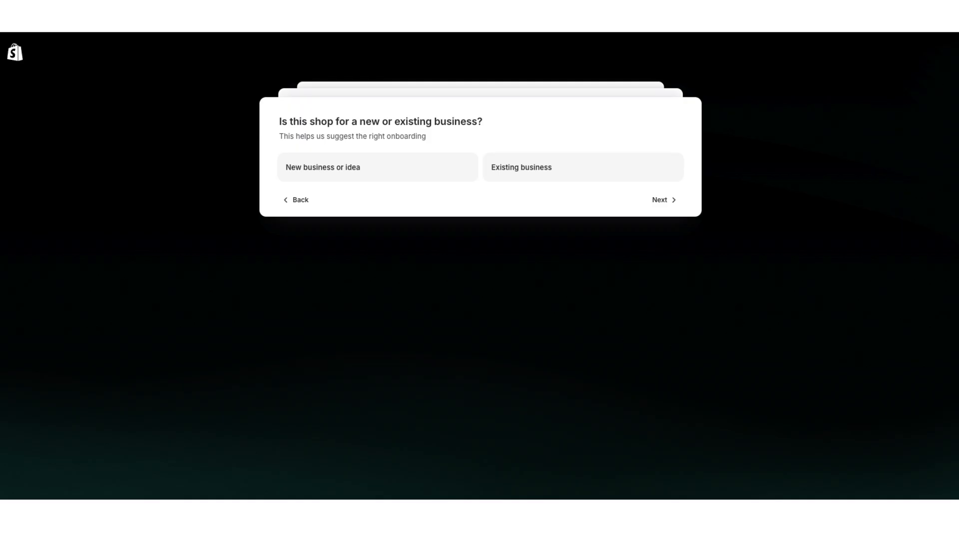
pyautogui.click(377, 167)
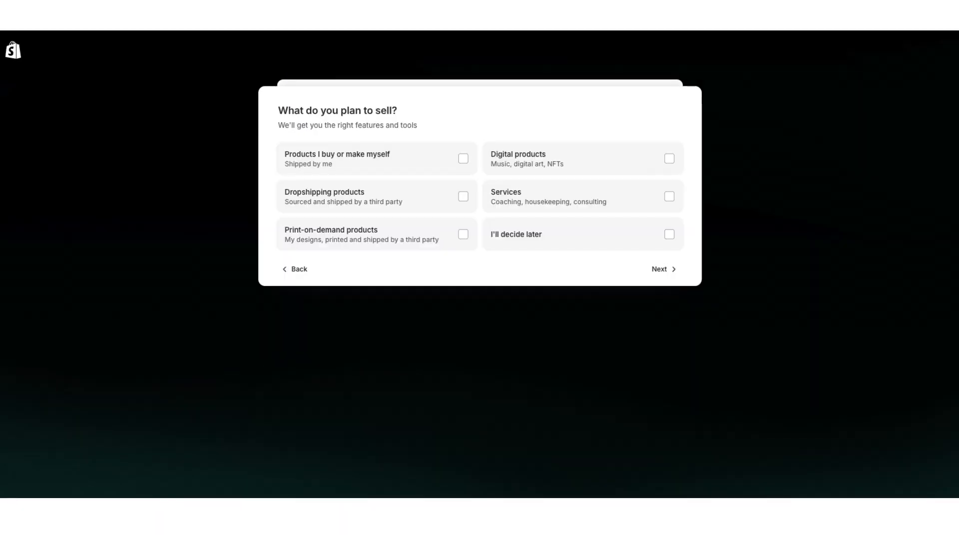
pyautogui.click(378, 158)
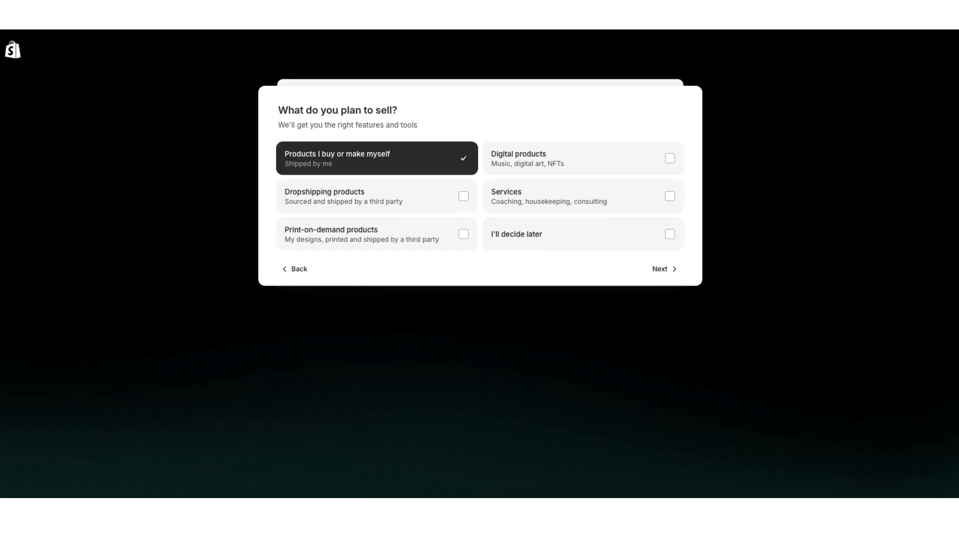
pyautogui.click(583, 159)
pyautogui.click(377, 198)
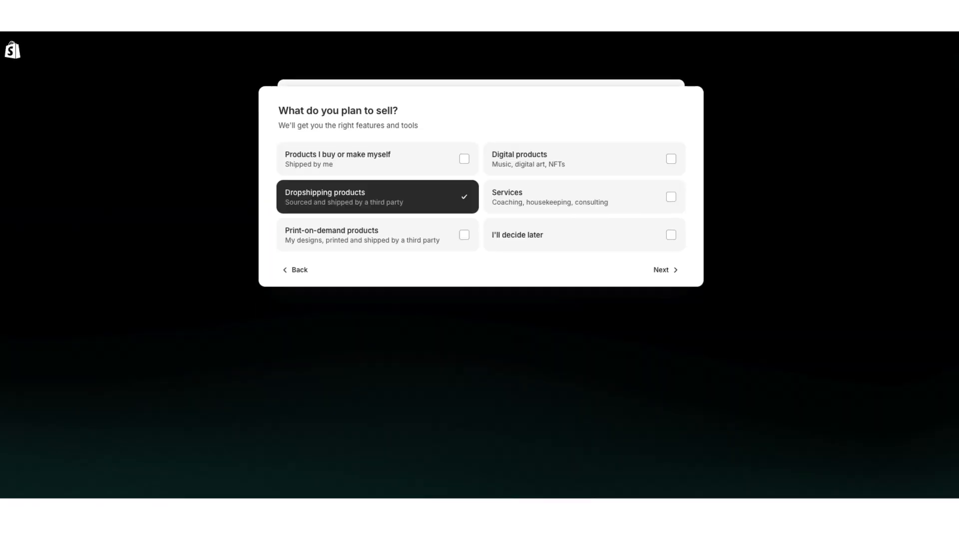
pyautogui.click(583, 197)
pyautogui.click(583, 197)
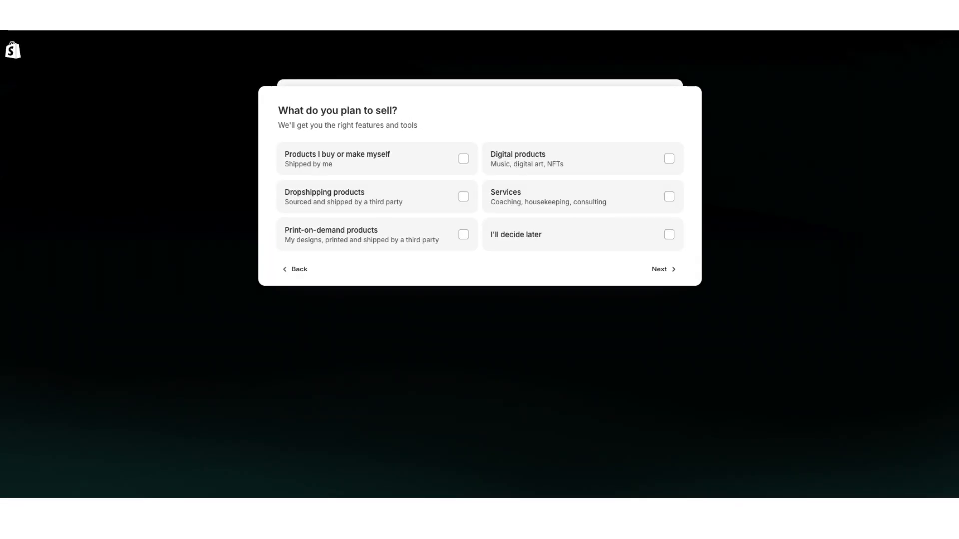
pyautogui.click(583, 235)
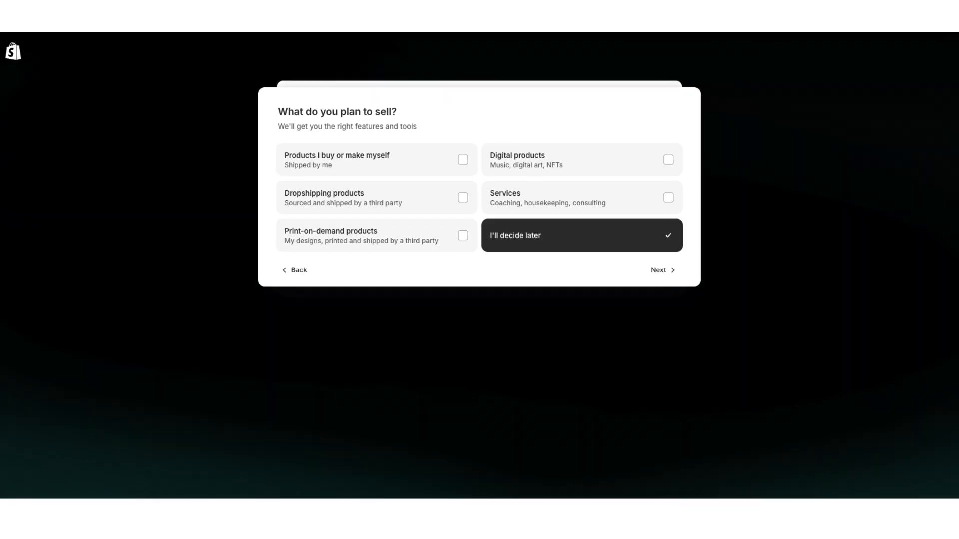
# Step: Select Products I buy or make myself as what to sell and name the store Demo Online Store
pyautogui.click(377, 159)
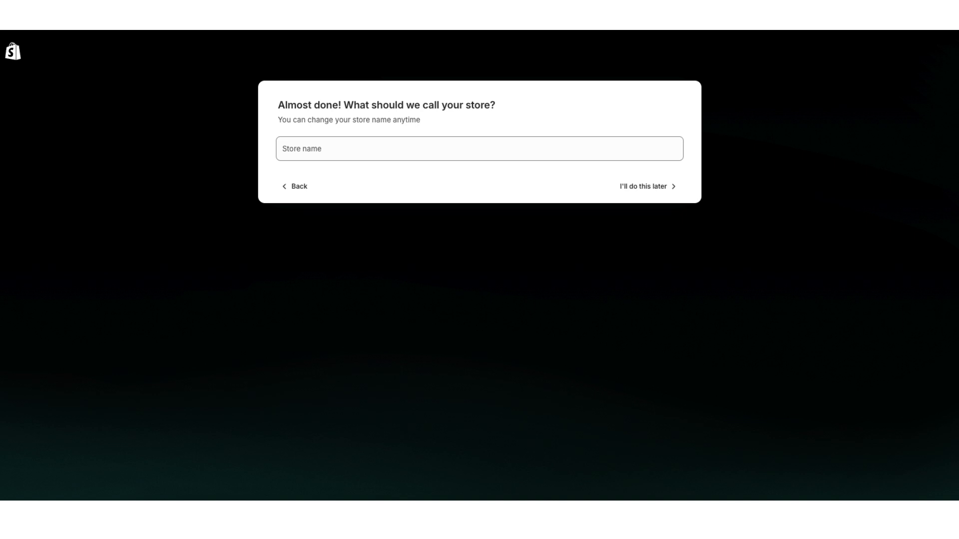
pyautogui.write('Demo Online Store')
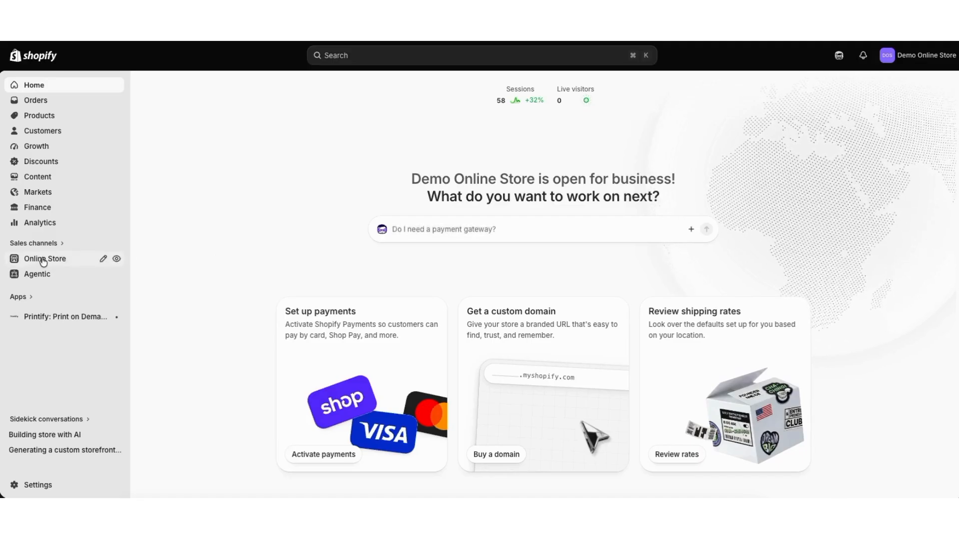
# Step: Open the online store's themes and clear the business description under Generate a custom storefront
pyautogui.click(35, 263)
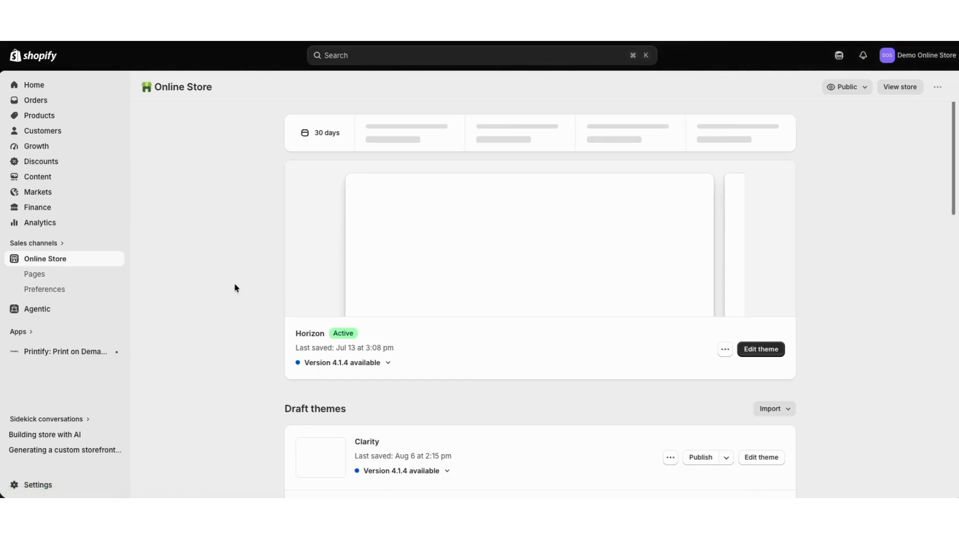
pyautogui.moveTo(953, 119); pyautogui.dragTo(930, 258)
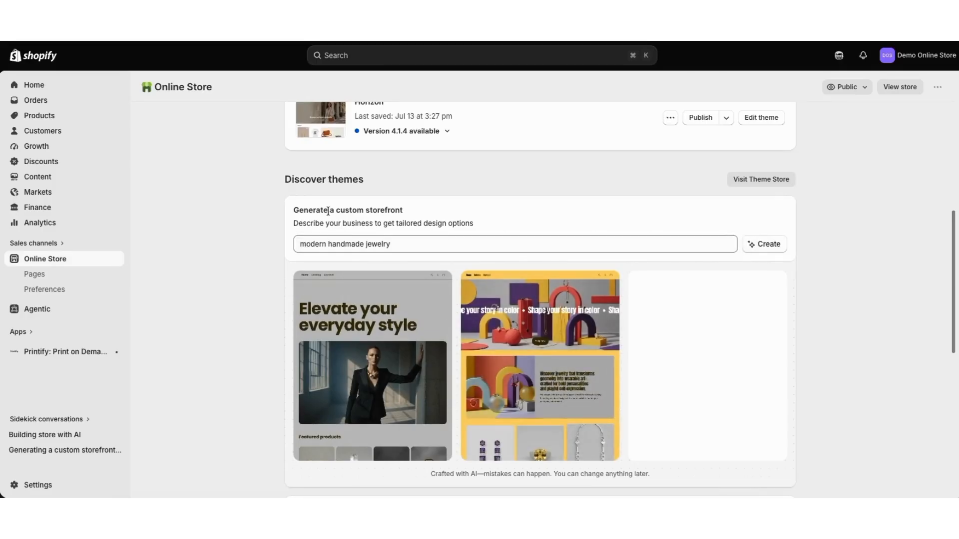
pyautogui.click(424, 245)
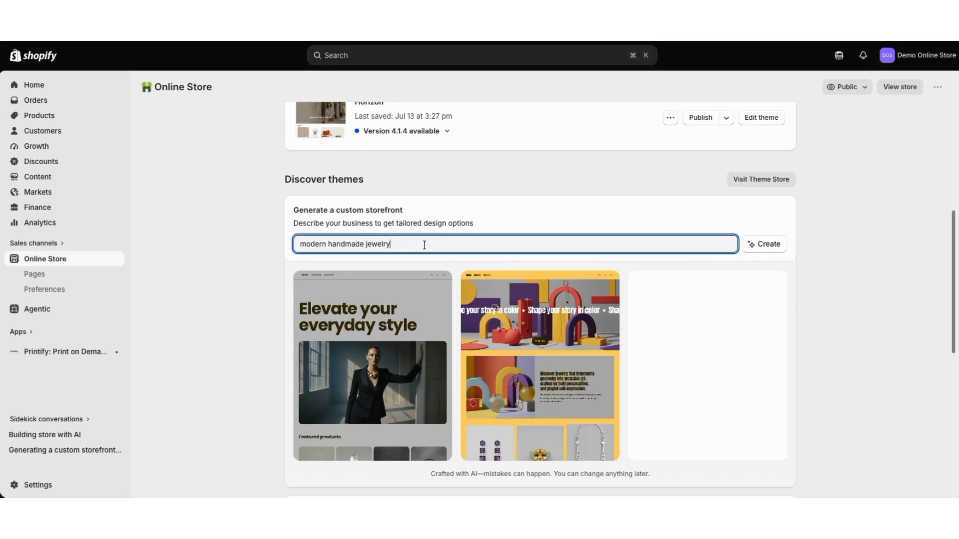
pyautogui.moveTo(424, 245); pyautogui.dragTo(301, 244)
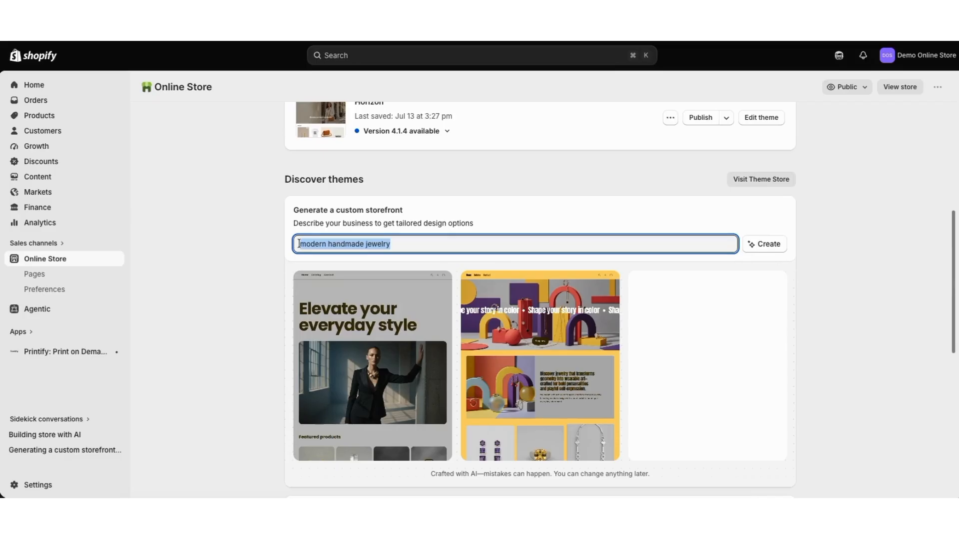
pyautogui.press('BackSpace')
pyautogui.write('o')
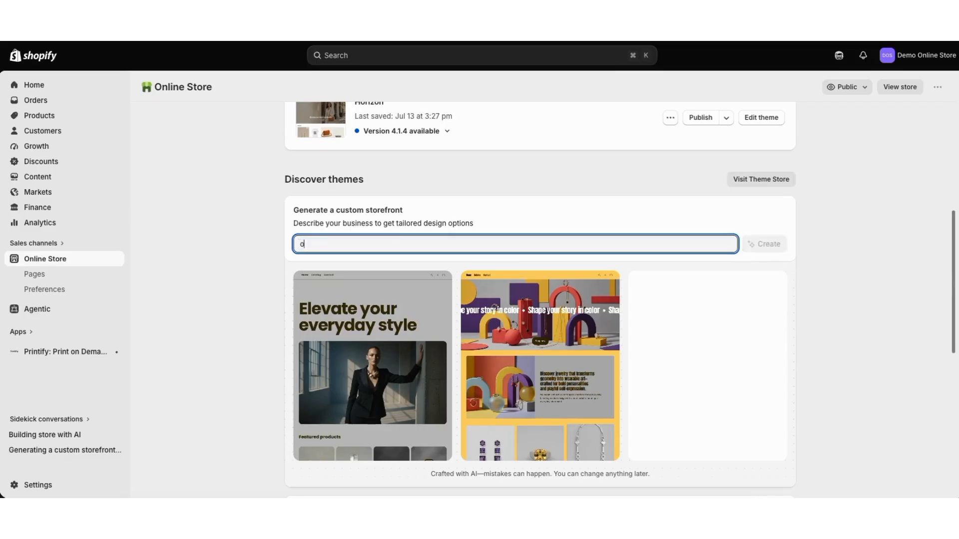
pyautogui.write('nline clothing store')
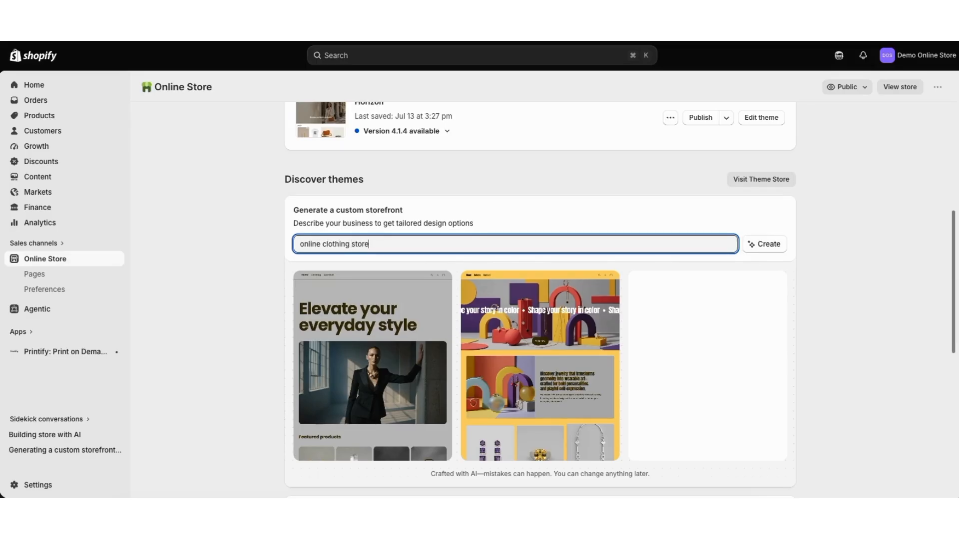
pyautogui.moveTo(373, 245); pyautogui.dragTo(257, 239)
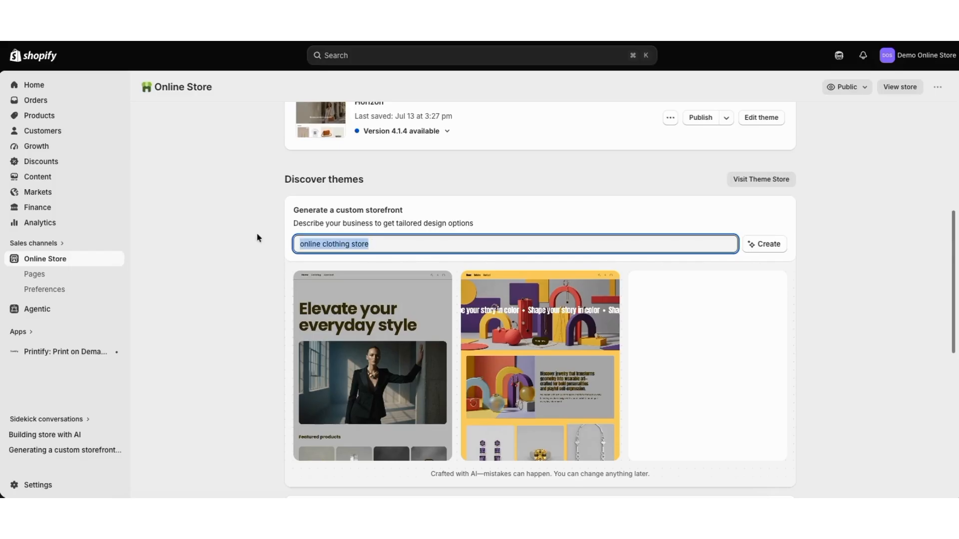
pyautogui.press('BackSpace')
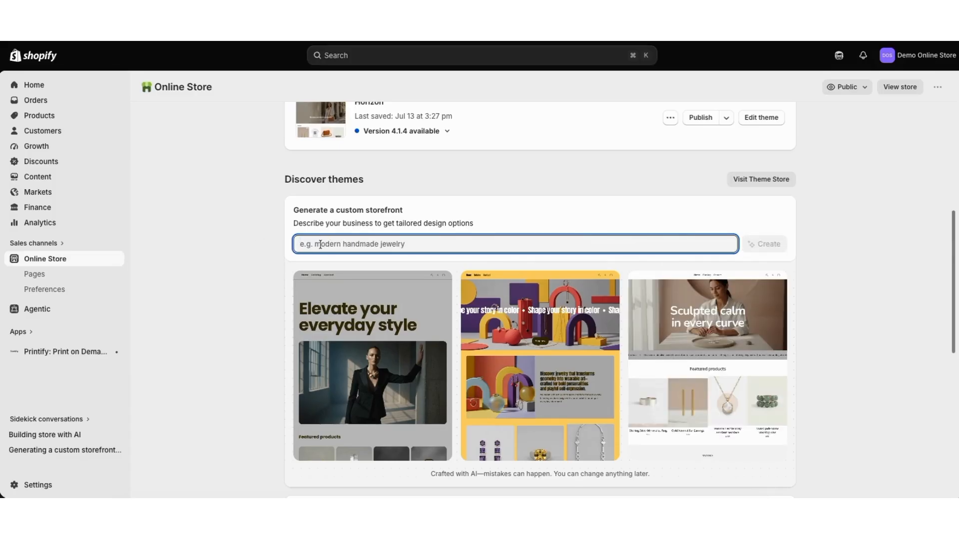
# Step: Generate a custom storefront from "Modern premium outdoor clothing brand selling minimalist hiking apparel for men and women with an earthy, adventurous design."
pyautogui.write('Modern premium outdoor clothing brand selling minimalist hiking apparel for men and women with an earthy, adventurous design.')
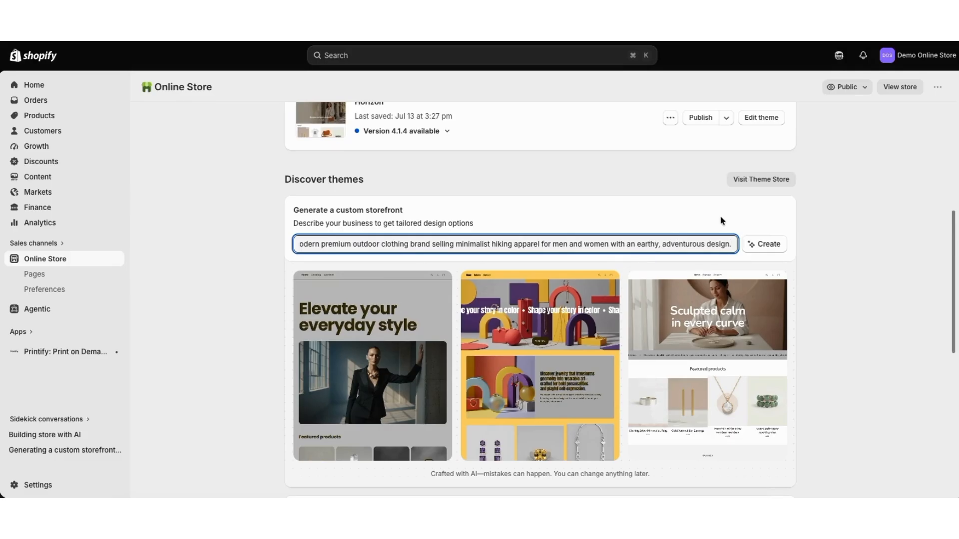
pyautogui.click(763, 244)
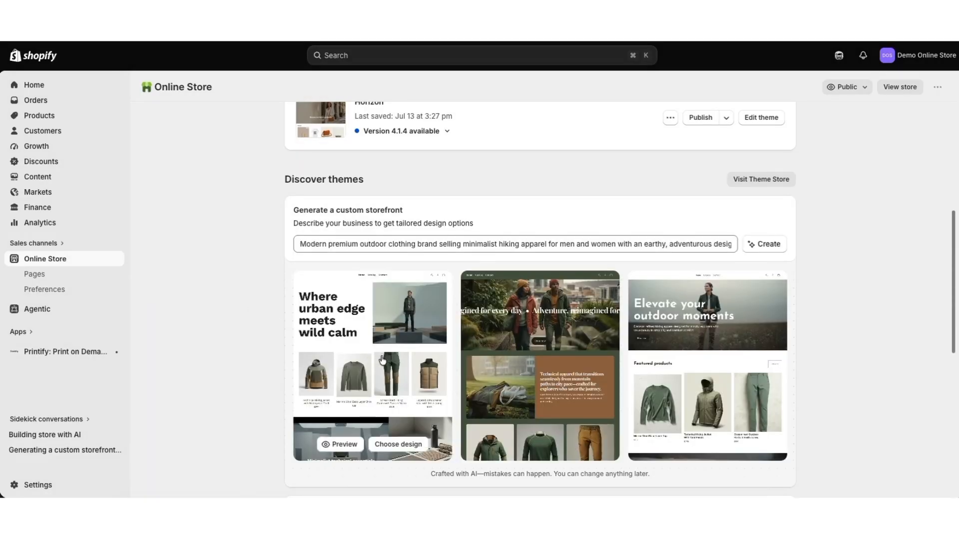
# Step: Preview each of the three generated storefront designs and look through their pages
pyautogui.click(344, 446)
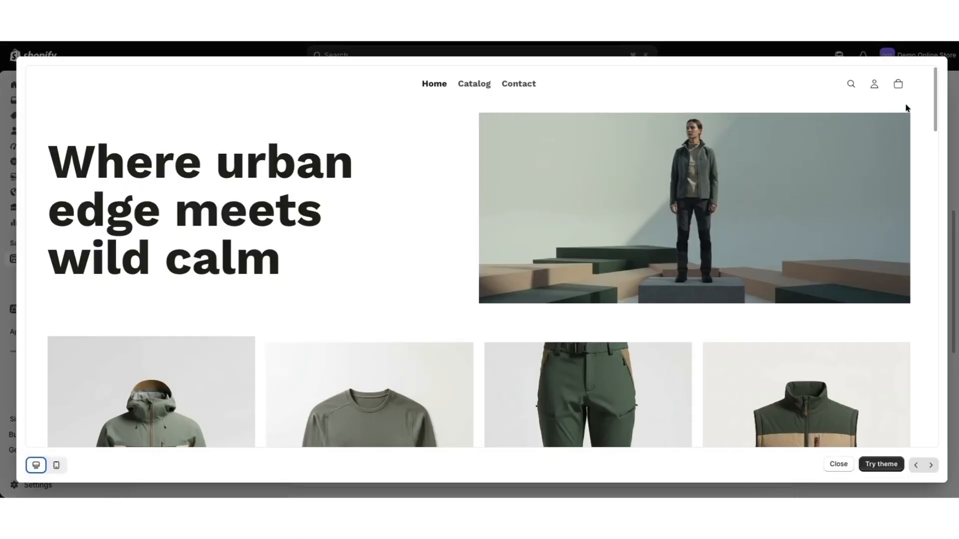
pyautogui.moveTo(936, 92); pyautogui.dragTo(928, 57)
pyautogui.click(929, 56)
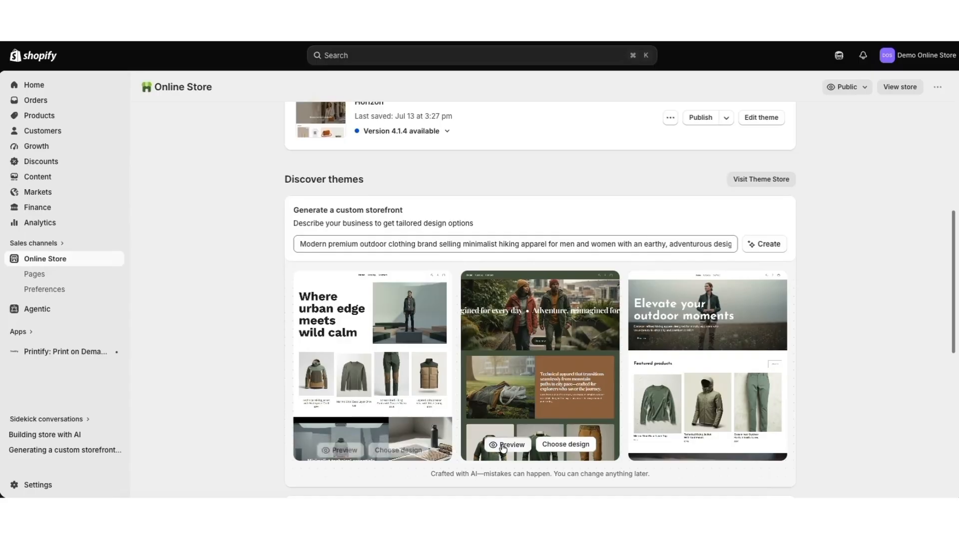
pyautogui.click(500, 446)
pyautogui.moveTo(934, 129); pyautogui.dragTo(931, 214)
pyautogui.press('Escape')
pyautogui.click(673, 444)
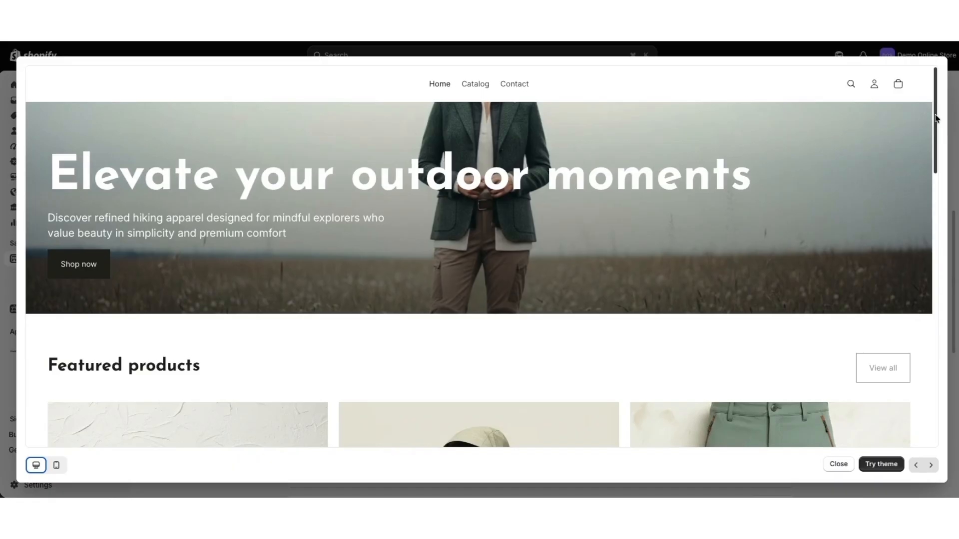
pyautogui.moveTo(936, 118); pyautogui.dragTo(932, 80)
pyautogui.press('Escape')
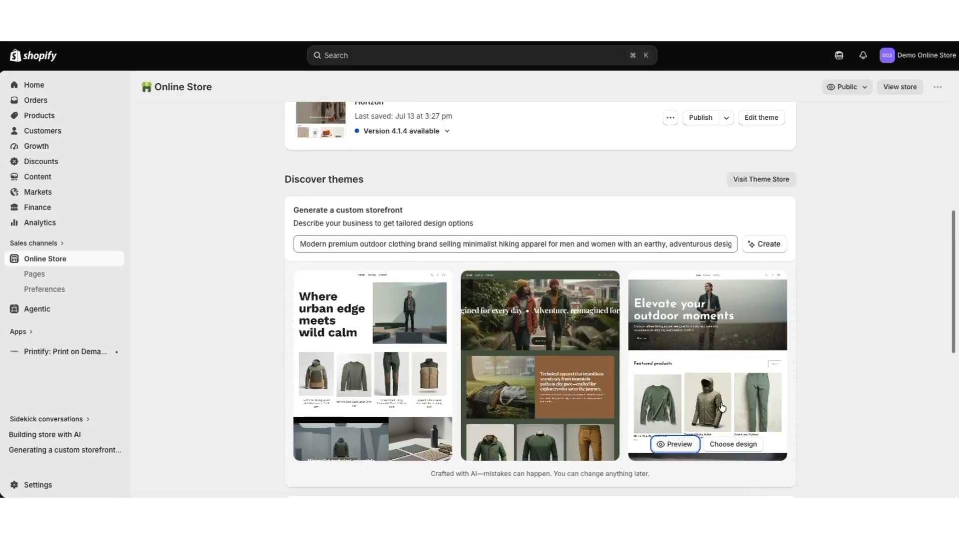
# Step: Choose the "Elevate your outdoor moments" design and open the Canyon draft theme for editing
pyautogui.click(729, 446)
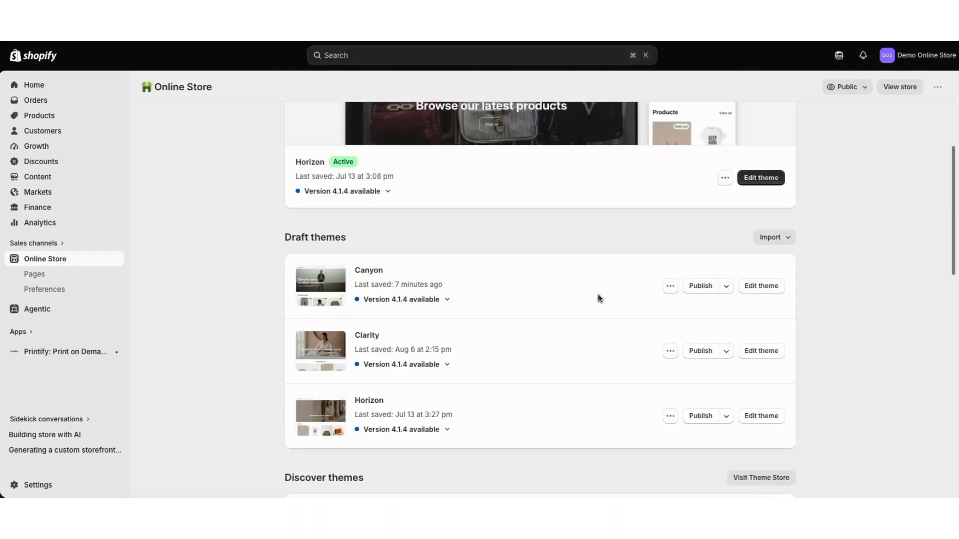
pyautogui.click(752, 285)
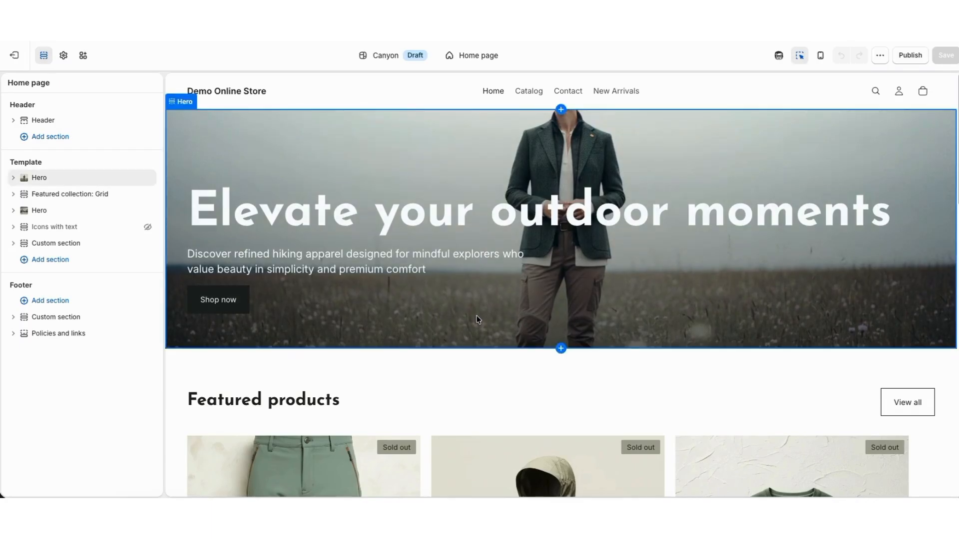
# Step: Examine the settings of the top hero's heading, supporting text, Shop now button and background media
pyautogui.click(293, 211)
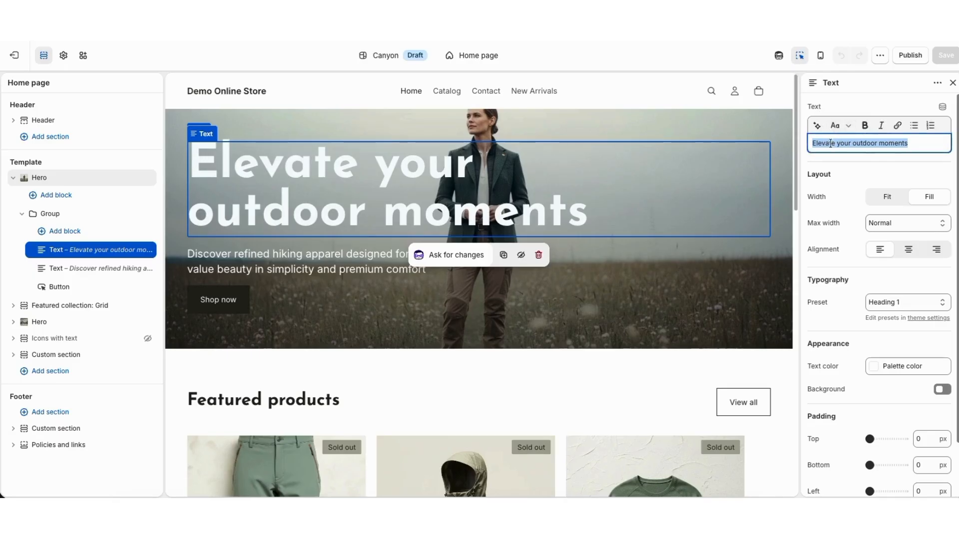
pyautogui.click(284, 266)
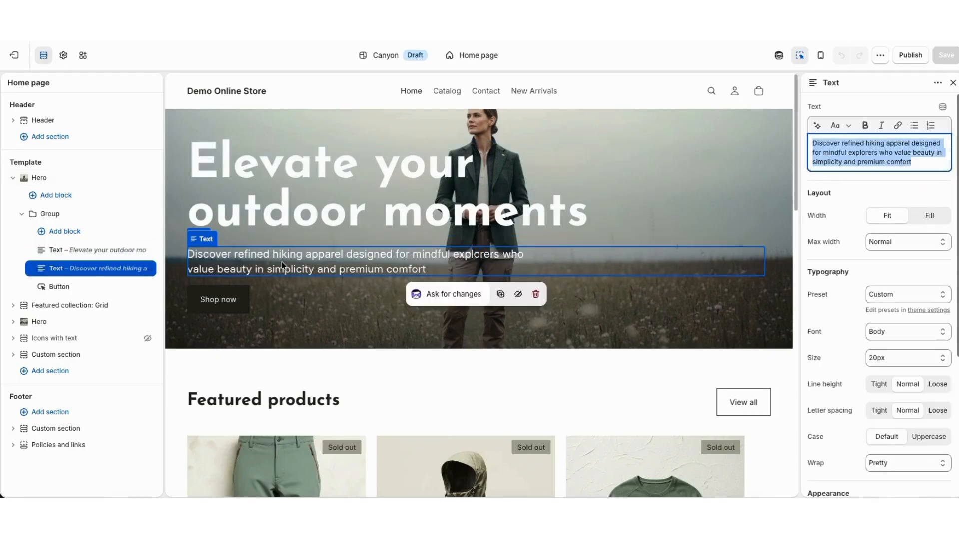
pyautogui.click(223, 301)
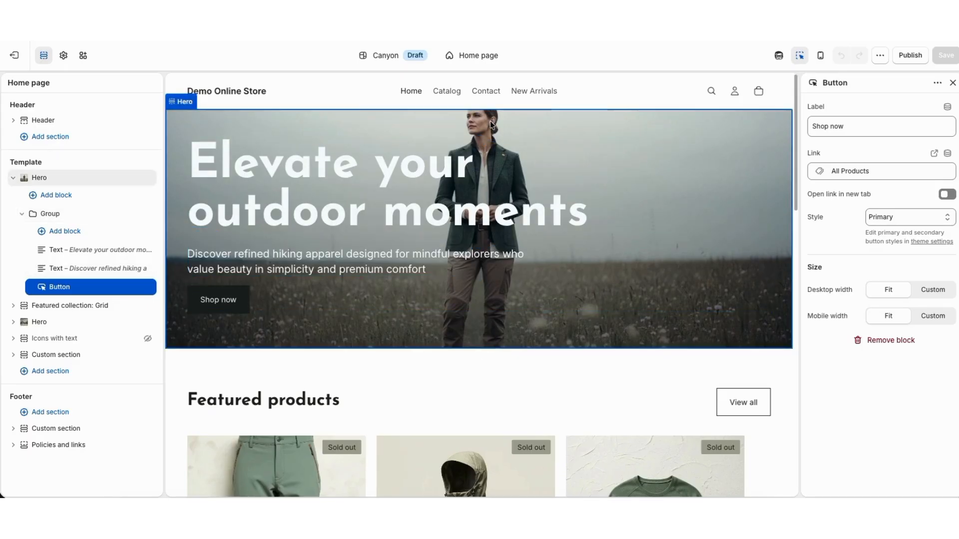
pyautogui.click(526, 125)
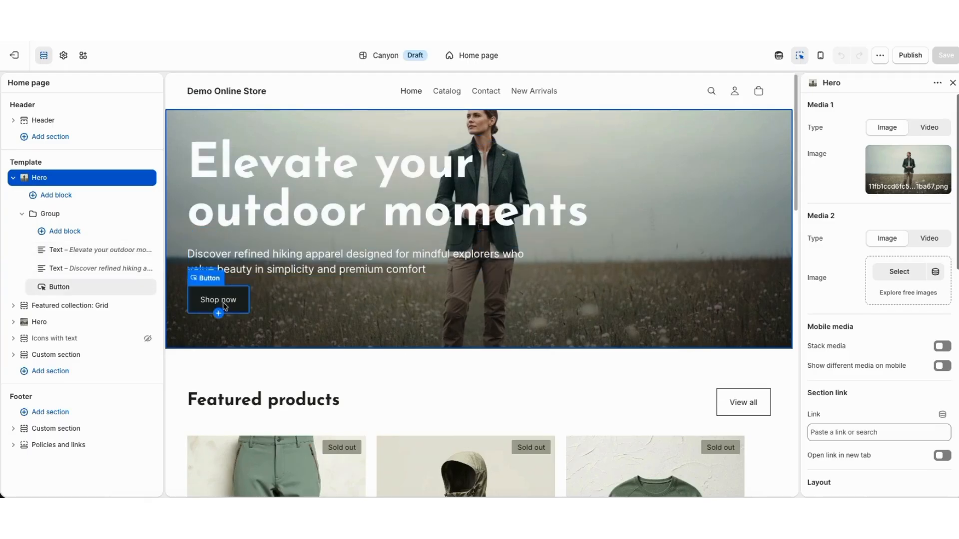
# Step: Change the top hero's heading to "Outdoor Gear Designed to Go Further"
pyautogui.click(259, 170)
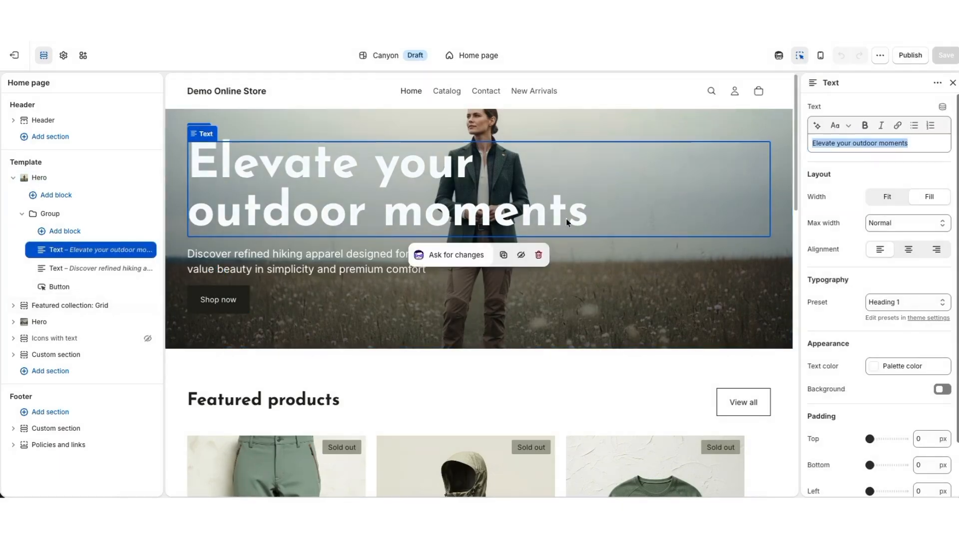
pyautogui.tripleClick(925, 144)
pyautogui.write('Outdoor Gear Designed to Go Further')
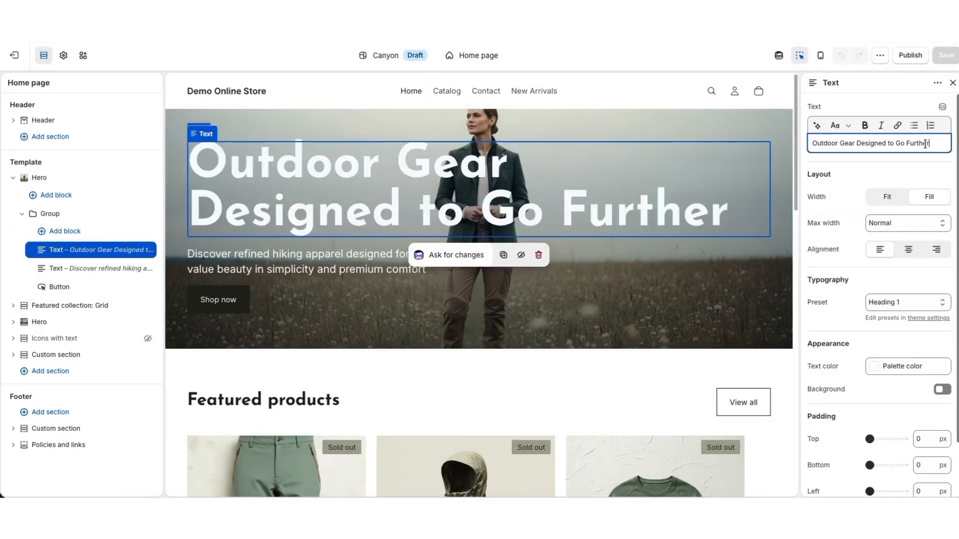
# Step: Replace the text below the hero heading with "Premium hiking apparel built for comfort from trailhead to summit."
pyautogui.click(265, 265)
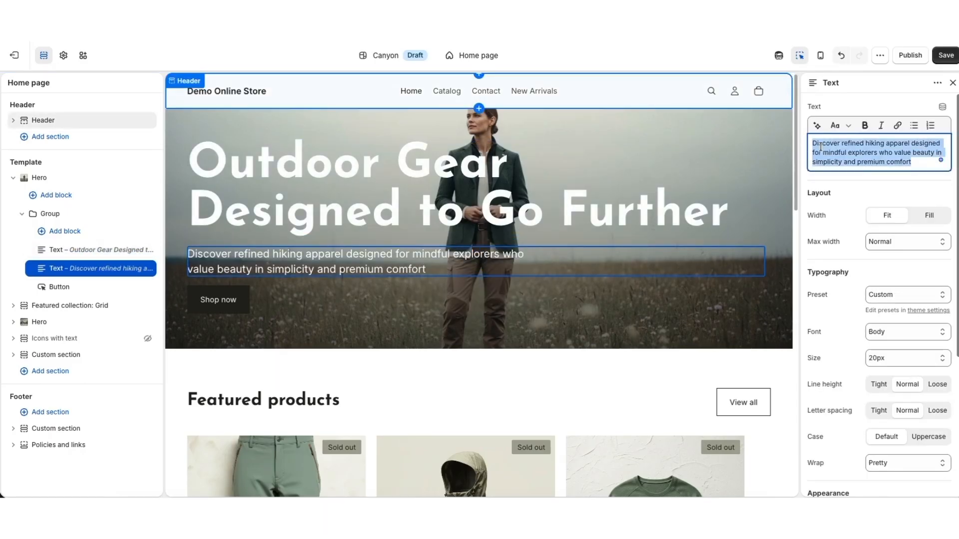
pyautogui.write('Premium hiking apparel built for comfort from trailhead to summit.')
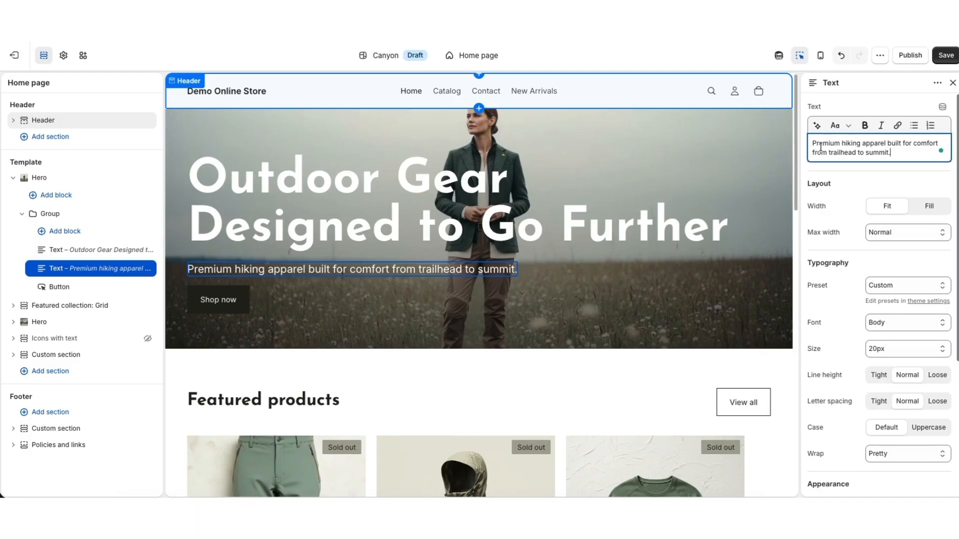
# Step: Change the label of the top hero's button to "Shop Collection"
pyautogui.click(227, 303)
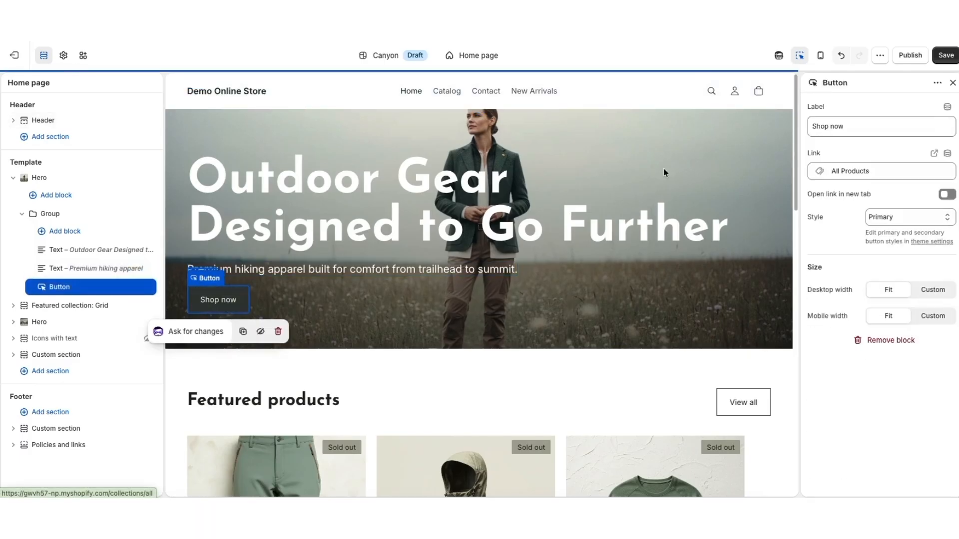
pyautogui.doubleClick(849, 127)
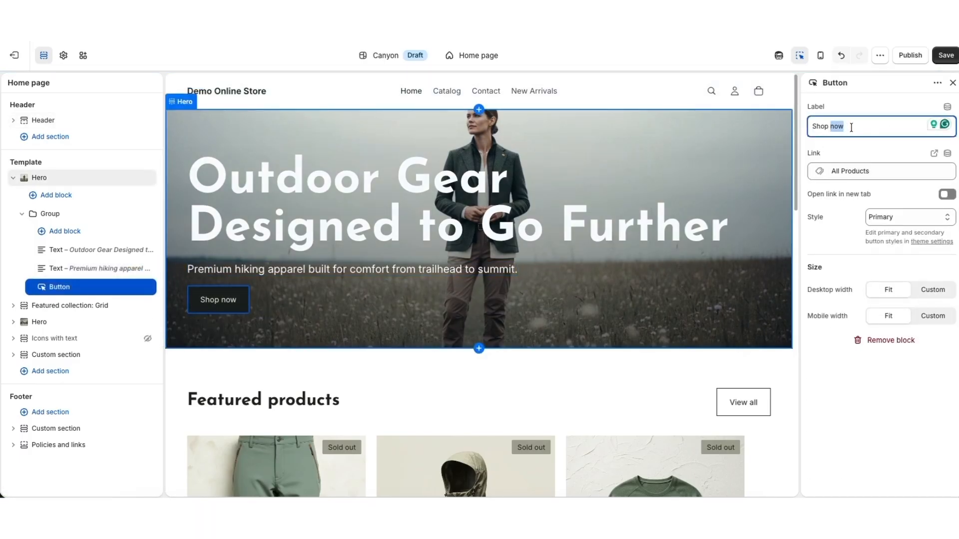
pyautogui.write('Collection')
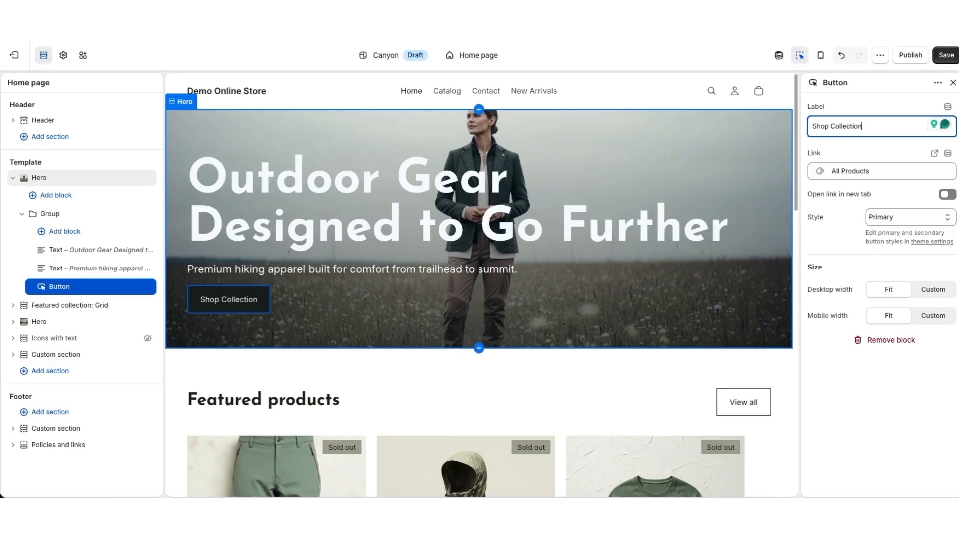
pyautogui.click(270, 145)
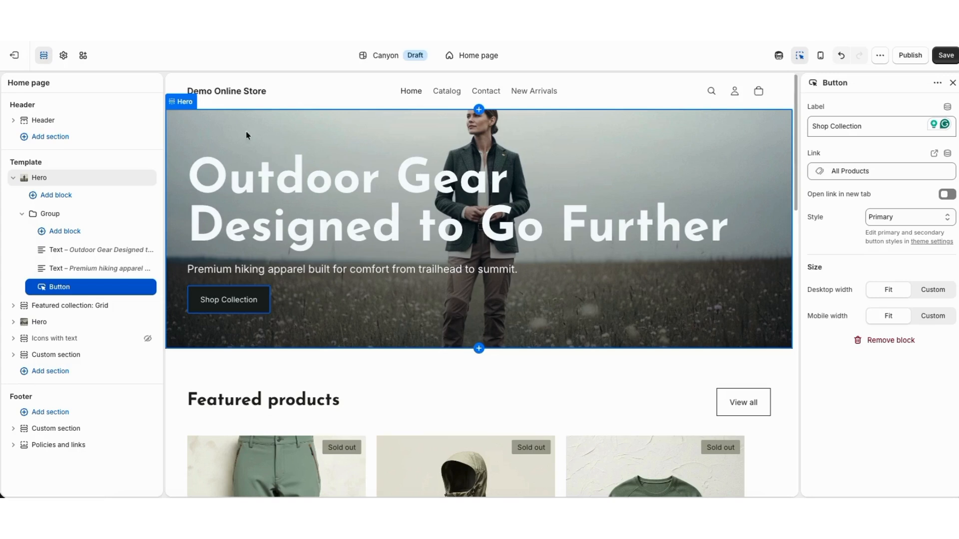
# Step: Examine the theme settings for color palette, typography, logo and favicon, and buttons
pyautogui.click(63, 56)
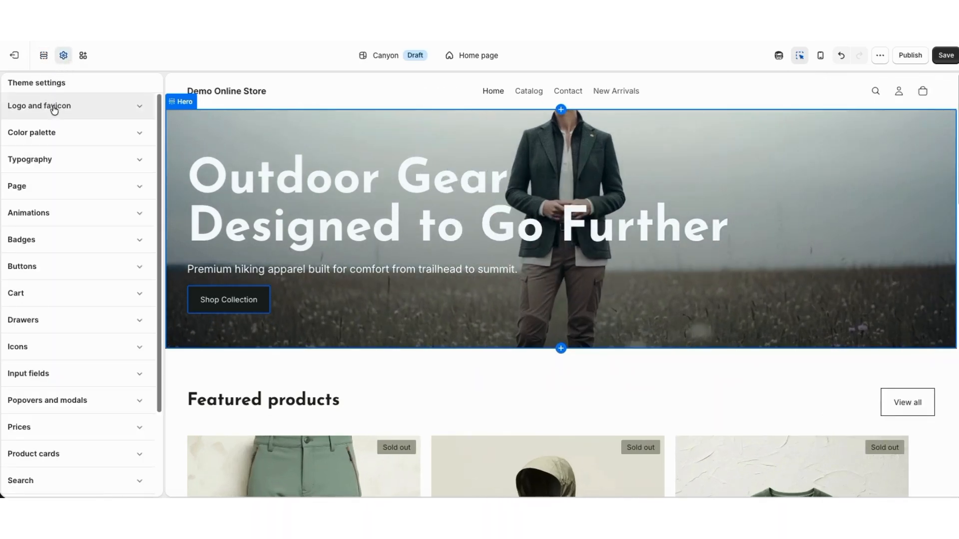
pyautogui.click(46, 133)
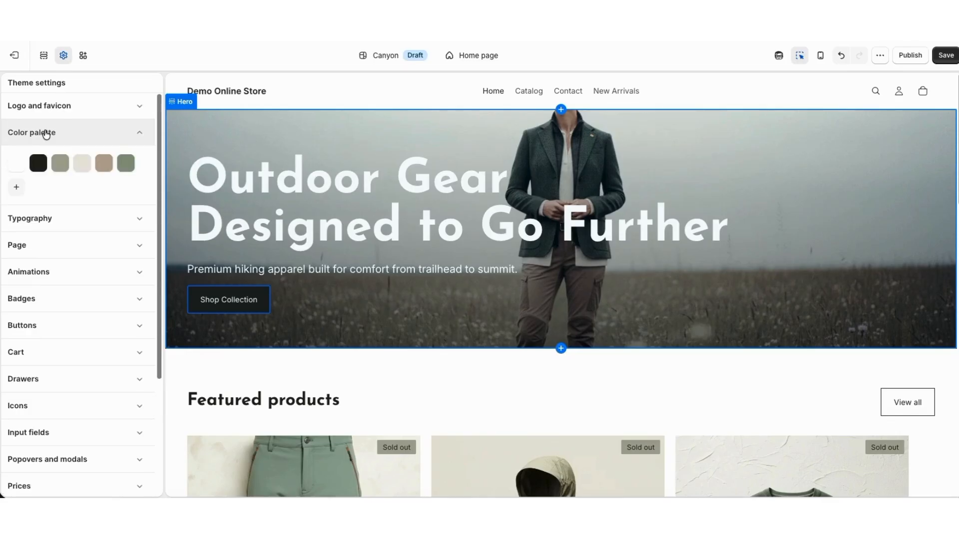
pyautogui.click(31, 219)
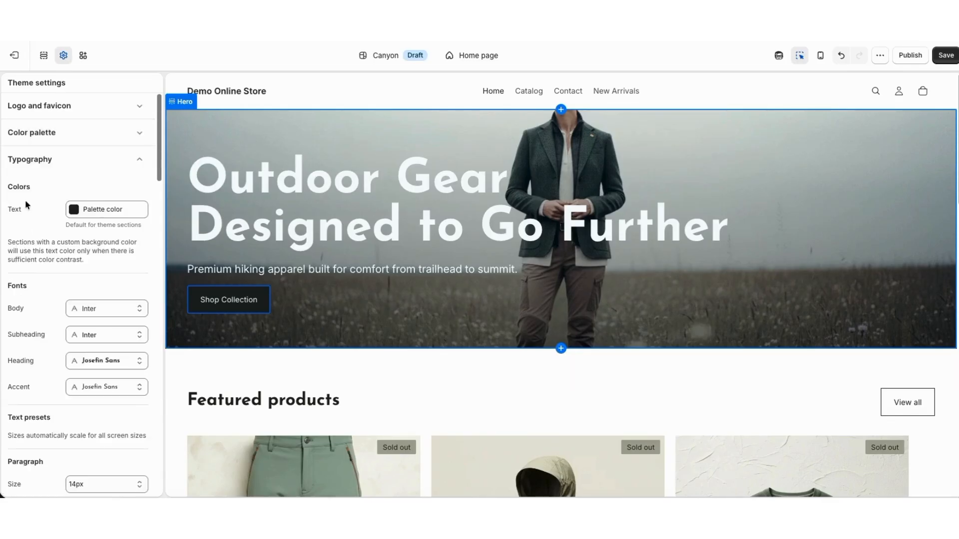
pyautogui.click(36, 106)
pyautogui.scroll(-1, 161, 308)
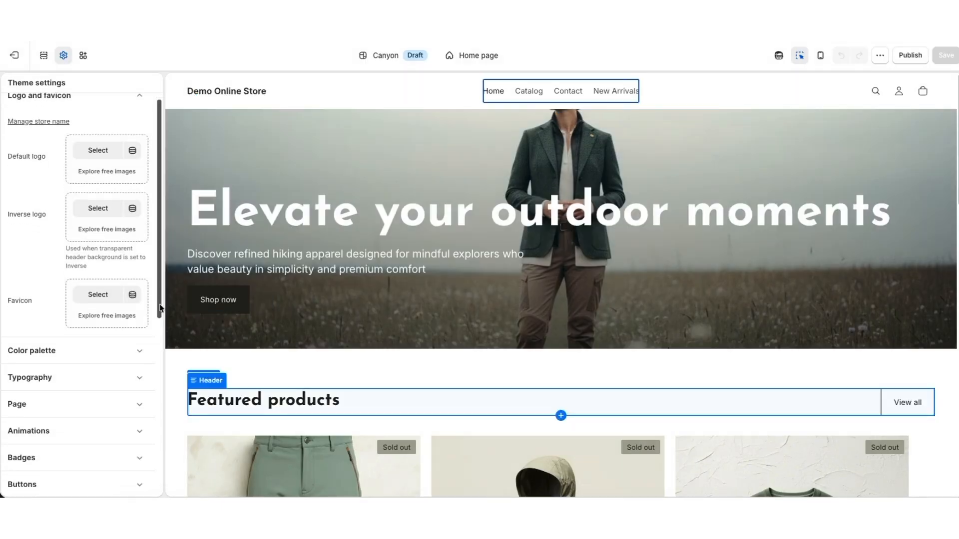
pyautogui.scroll(-2, 99, 340)
pyautogui.click(60, 400)
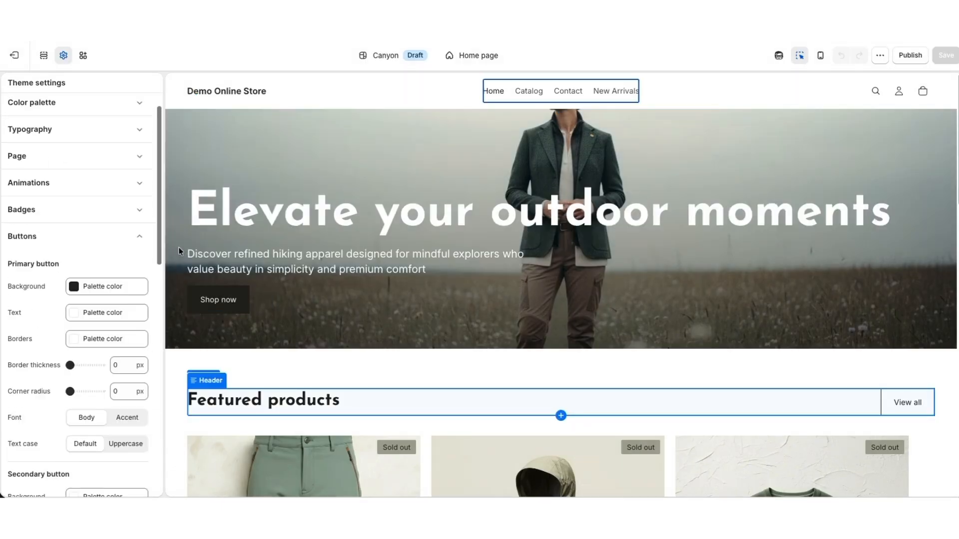
pyautogui.moveTo(160, 234); pyautogui.dragTo(161, 165)
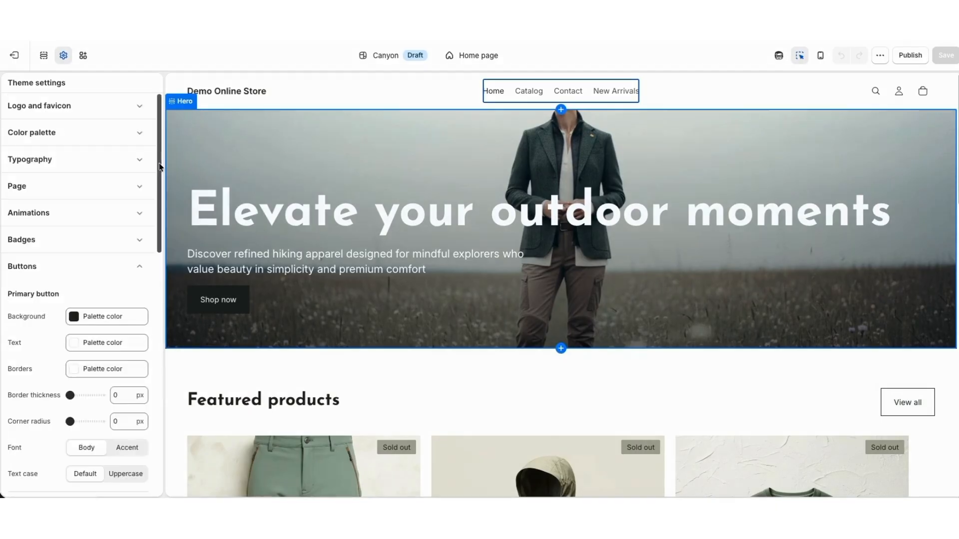
pyautogui.click(75, 161)
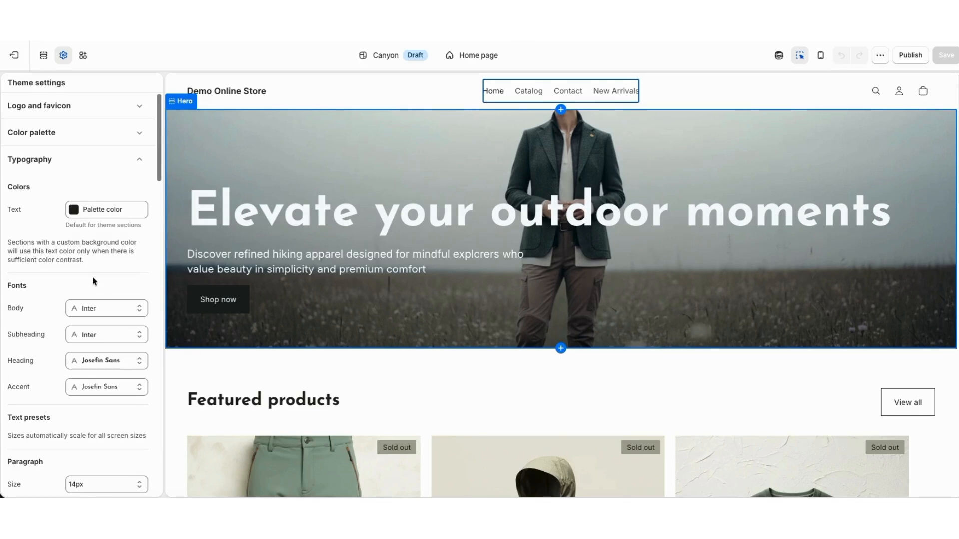
# Step: Open the Main menu used by the store header for editing in the admin
pyautogui.click(531, 90)
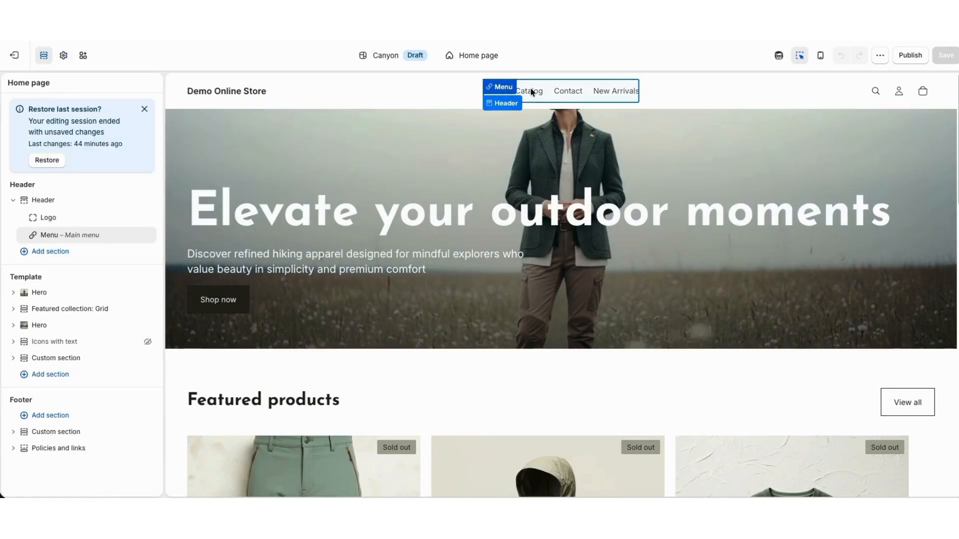
pyautogui.click(549, 94)
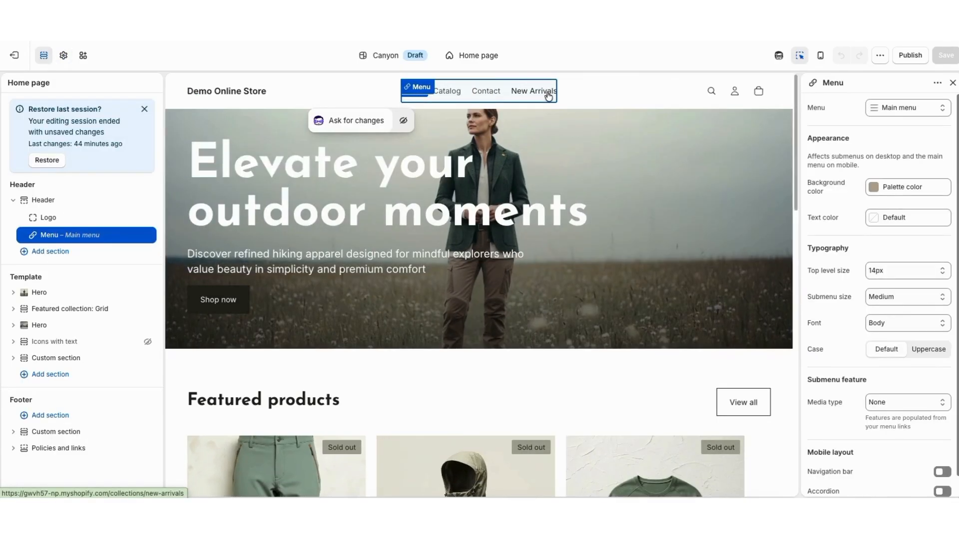
pyautogui.click(892, 112)
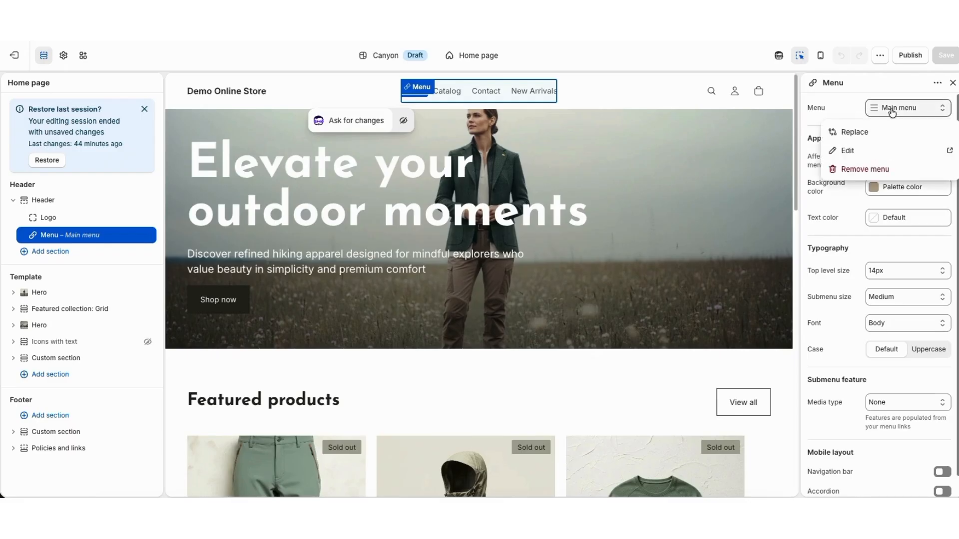
pyautogui.click(864, 150)
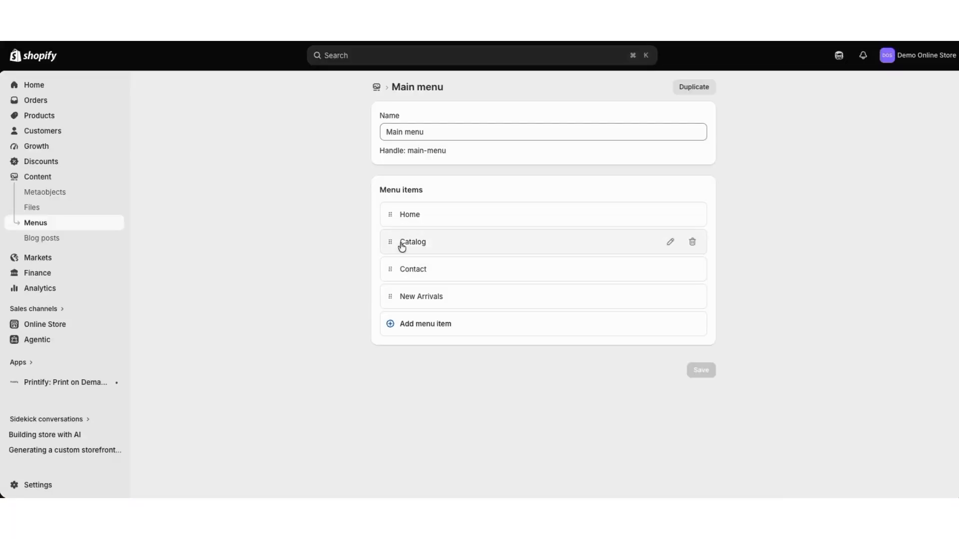
pyautogui.click(403, 326)
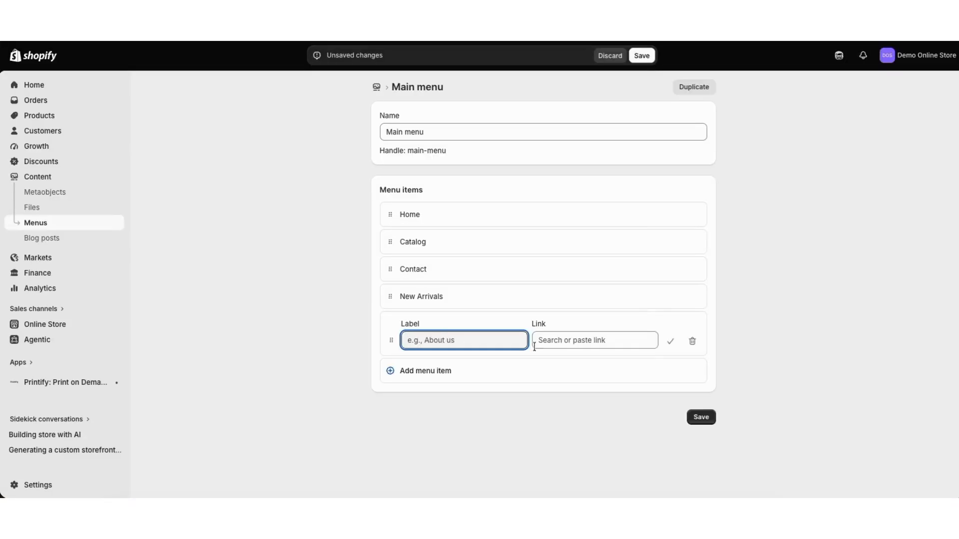
pyautogui.click(692, 343)
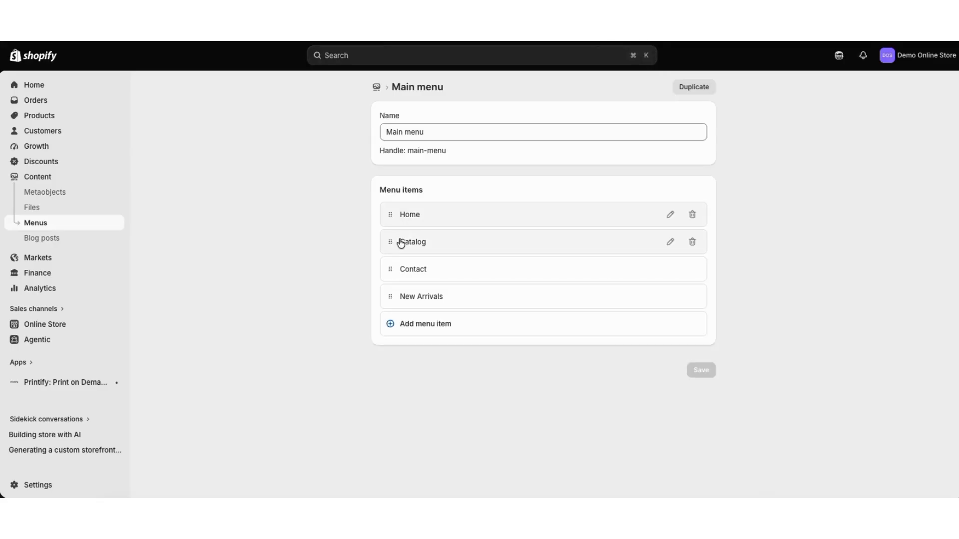
pyautogui.moveTo(391, 220)
pyautogui.mouseDown()
pyautogui.moveTo(384, 235)
pyautogui.moveTo(395, 220)
pyautogui.mouseUp()
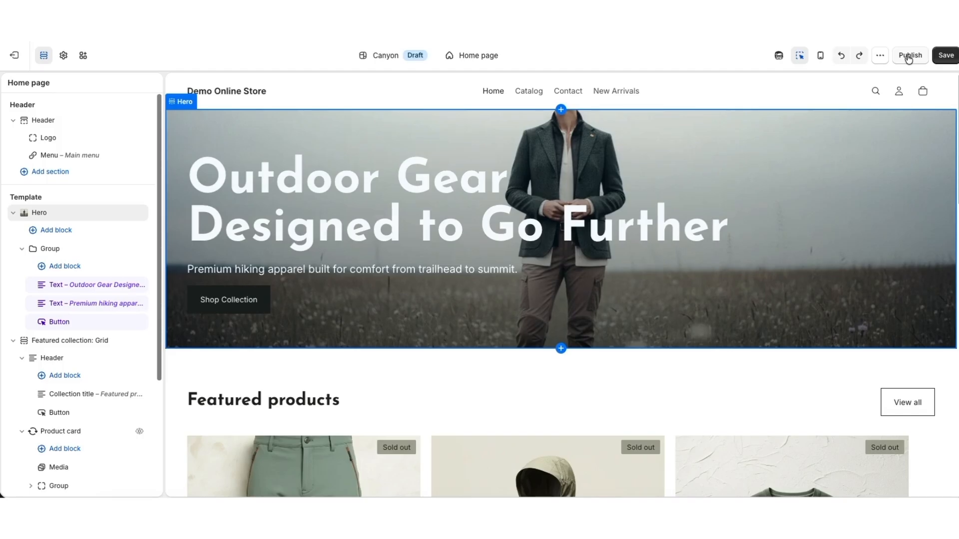
# Step: Preview the storefront with the Canyon draft theme
pyautogui.click(881, 59)
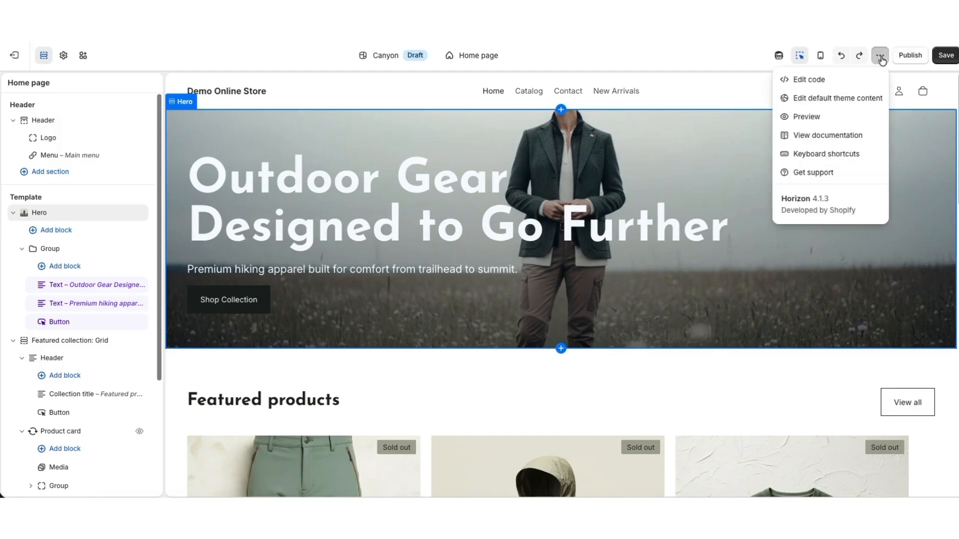
pyautogui.click(816, 118)
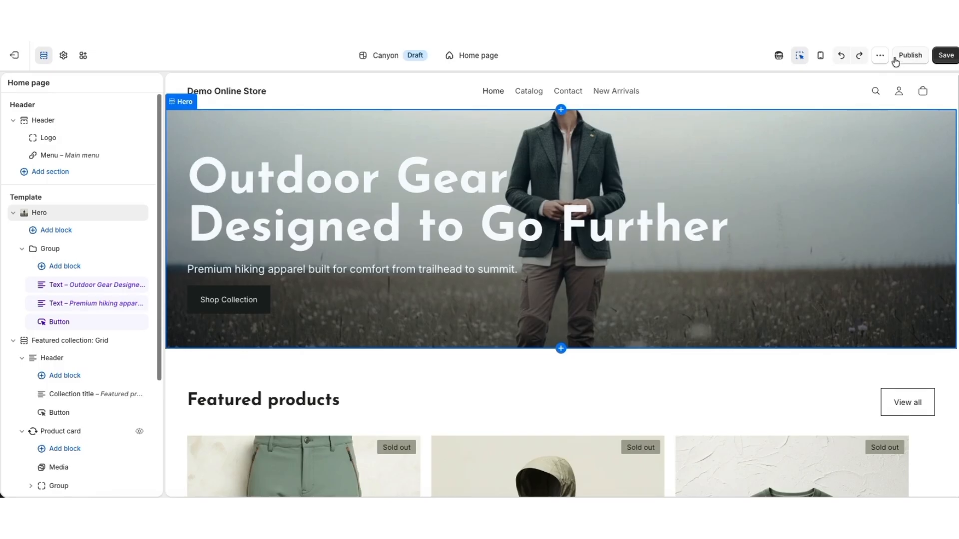
# Step: Try redoing and undoing the latest theme edits
pyautogui.click(858, 56)
pyautogui.click(841, 55)
pyautogui.click(842, 57)
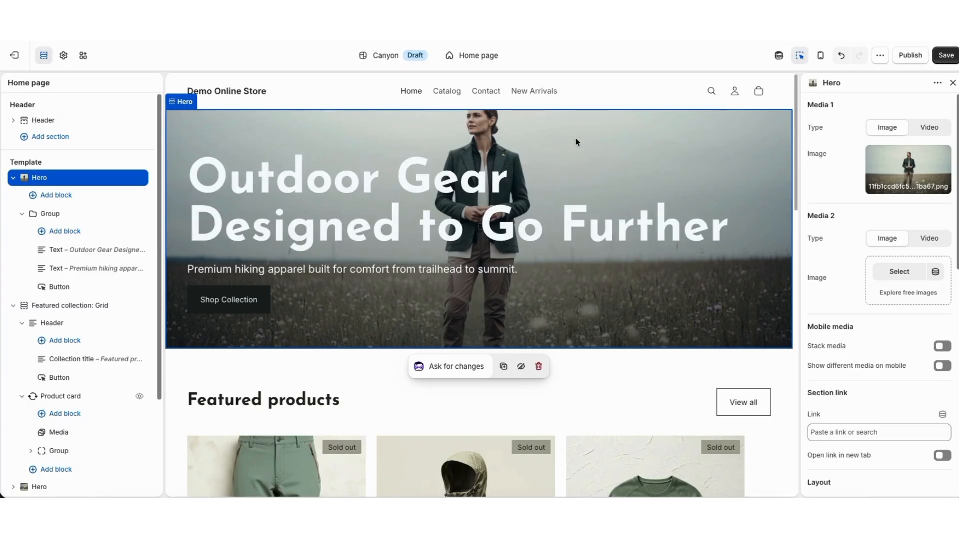
# Step: Ask the AI assistant: "Write a short homepage introduction for a premium hiking apparel company focused on comfort, durability, and minimalist design."
pyautogui.click(779, 56)
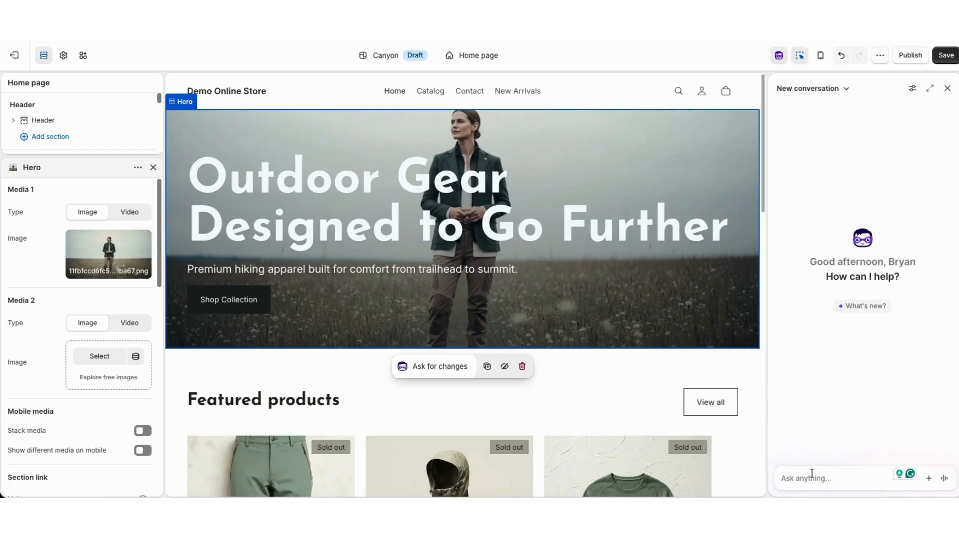
pyautogui.write('Write a short homepage introduction for a premium hiking apparel company focused on comfort, durability, and minimalist design.')
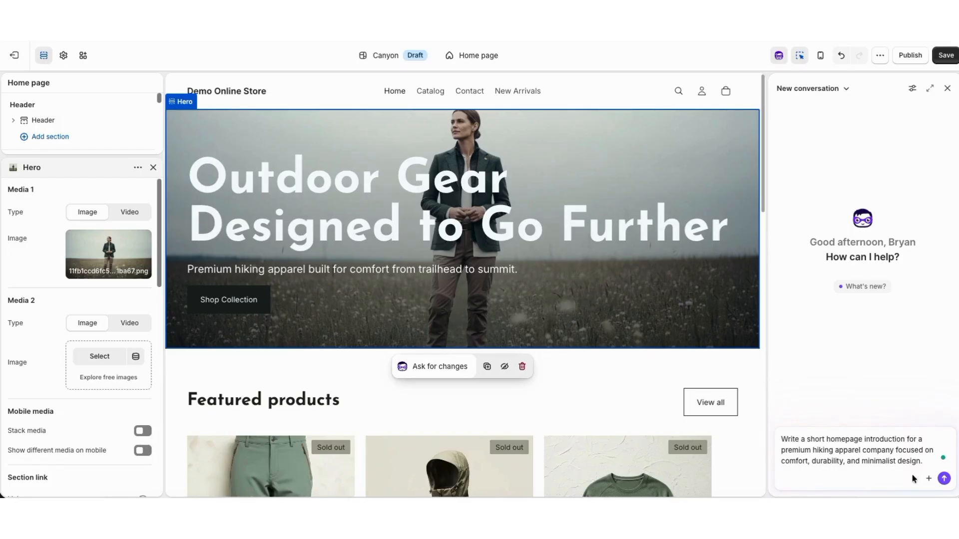
pyautogui.click(944, 478)
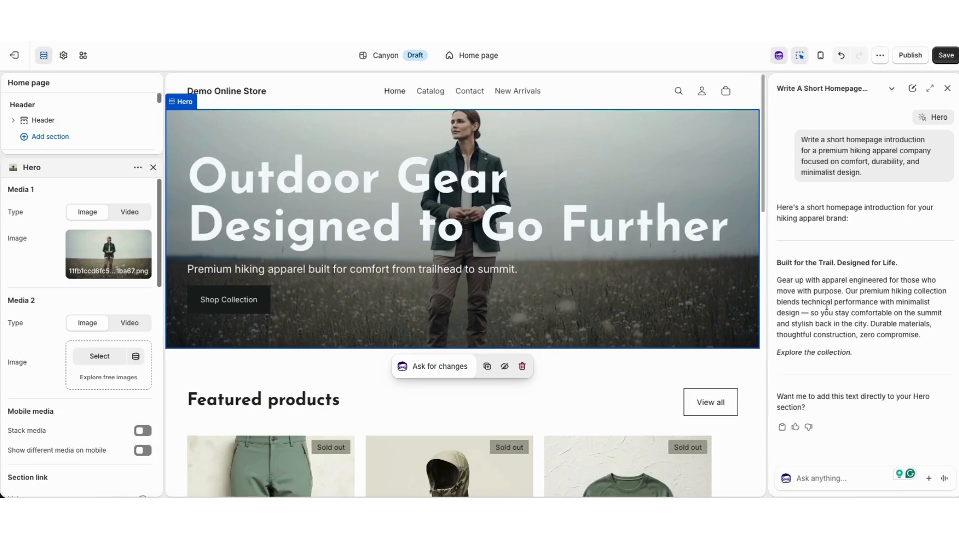
# Step: Reply "yes" to the assistant's offer so it adds the suggested introduction to the Hero section
pyautogui.write('yes')
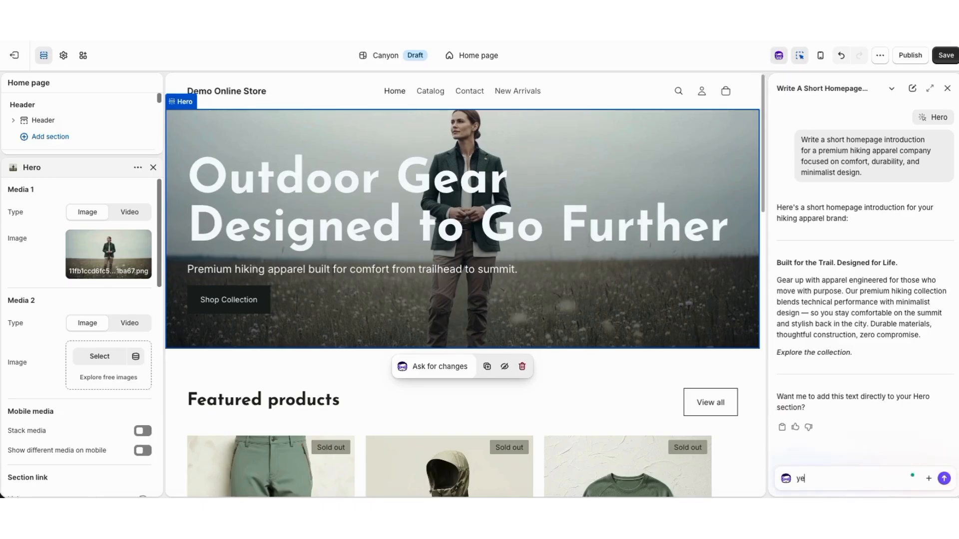
pyautogui.press('Return')
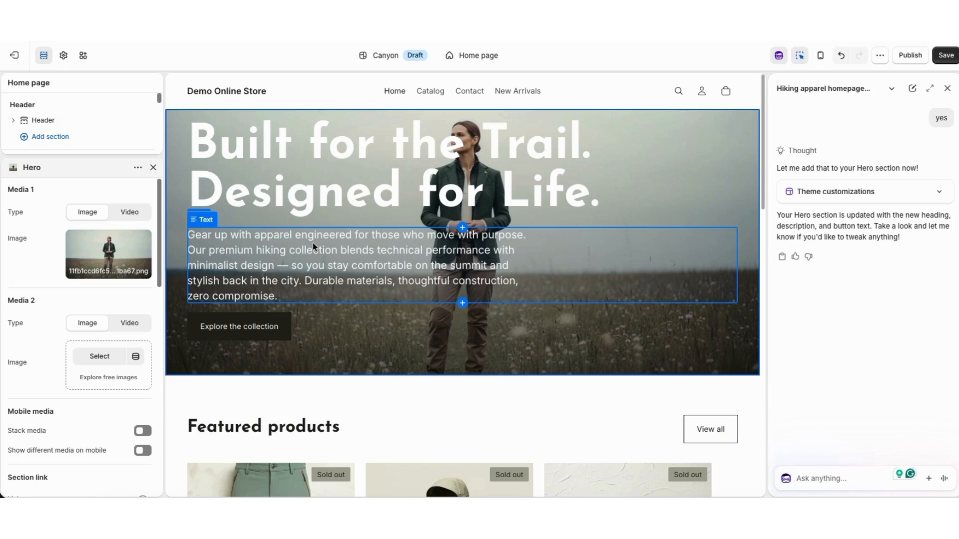
pyautogui.moveTo(762, 170); pyautogui.dragTo(762, 220)
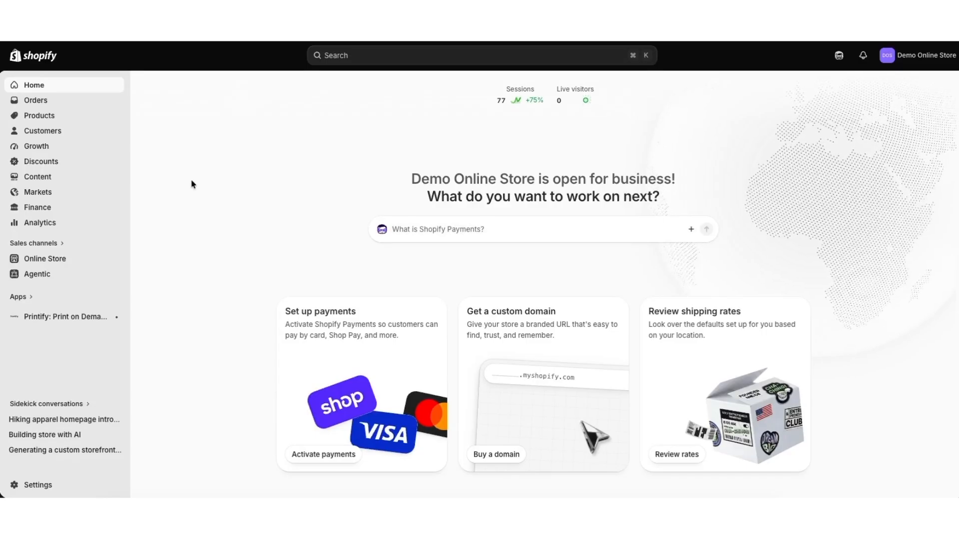
# Step: Review the details, price and inventory of the product Streamlined Outdoor Pants In Earth Tones
pyautogui.click(51, 117)
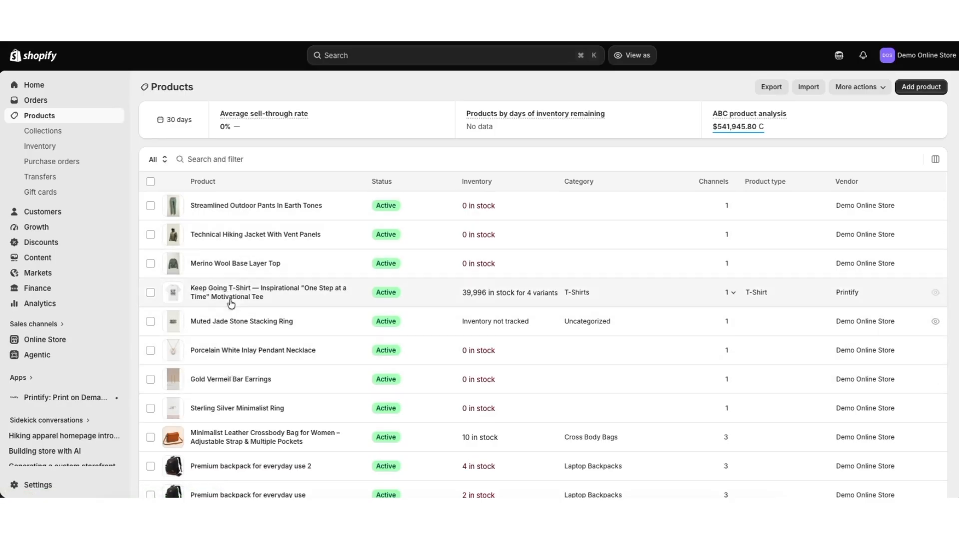
pyautogui.click(227, 206)
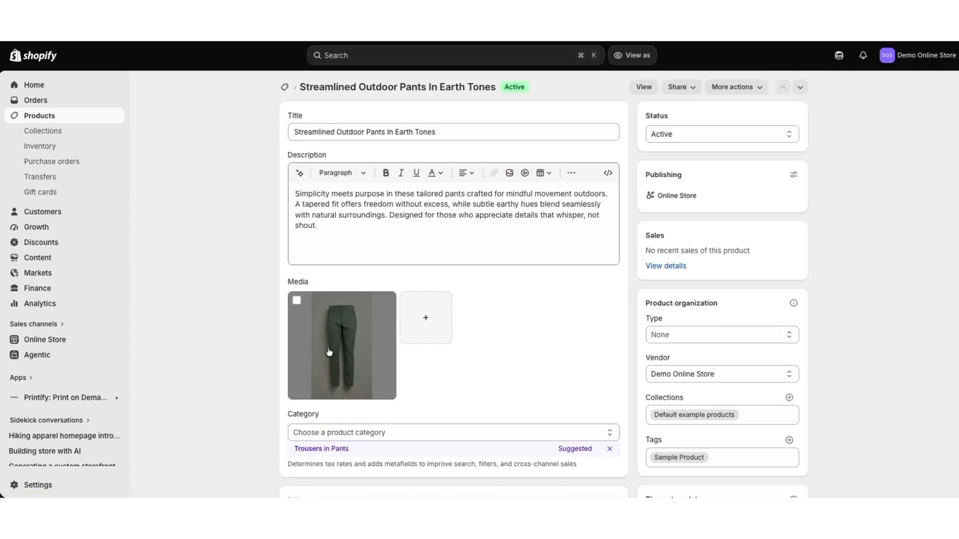
pyautogui.scroll(-10, 954, 237)
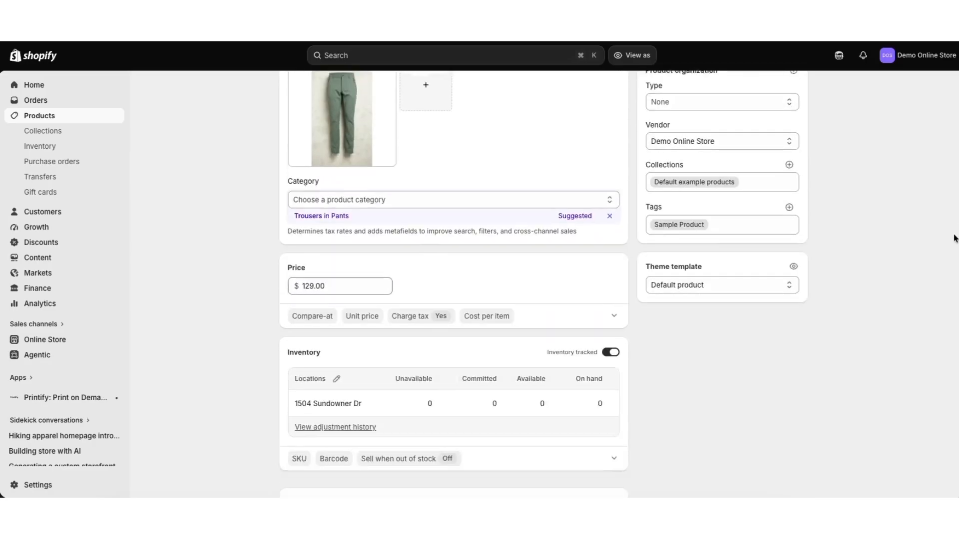
pyautogui.scroll(-2, 954, 335)
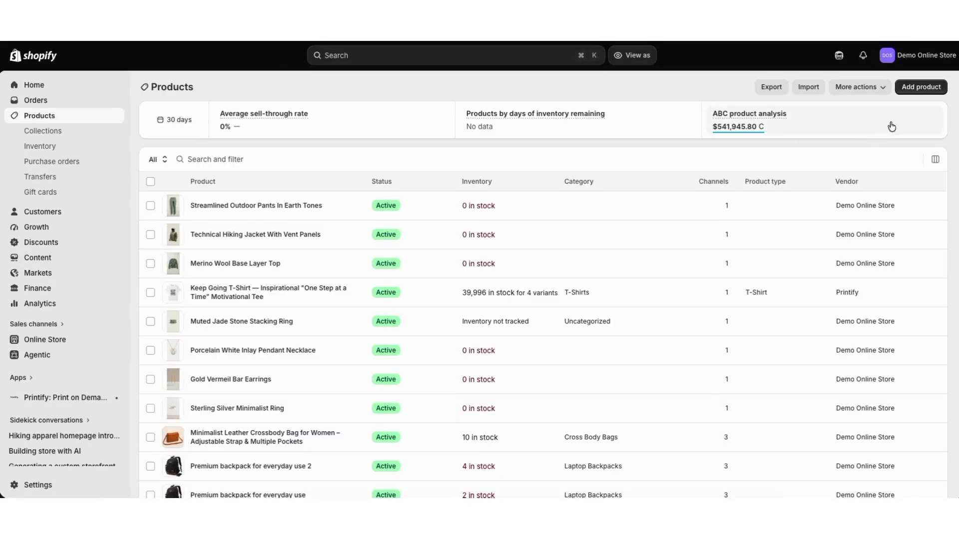
# Step: Start a new product titled "Summit Trail Performance Jacket" and enter a description covering its lightweight comfort, hiking and travel use, and bulleted features
pyautogui.click(915, 89)
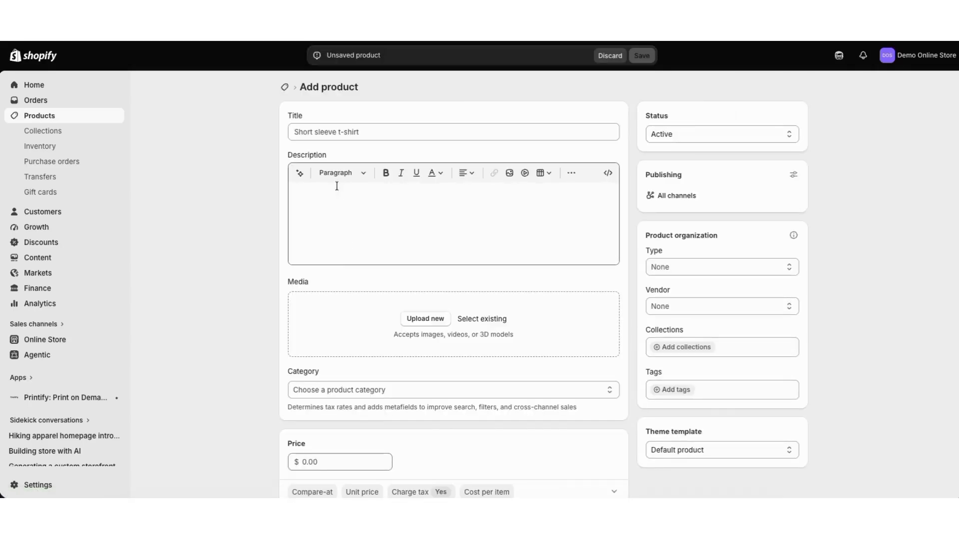
pyautogui.click(320, 133)
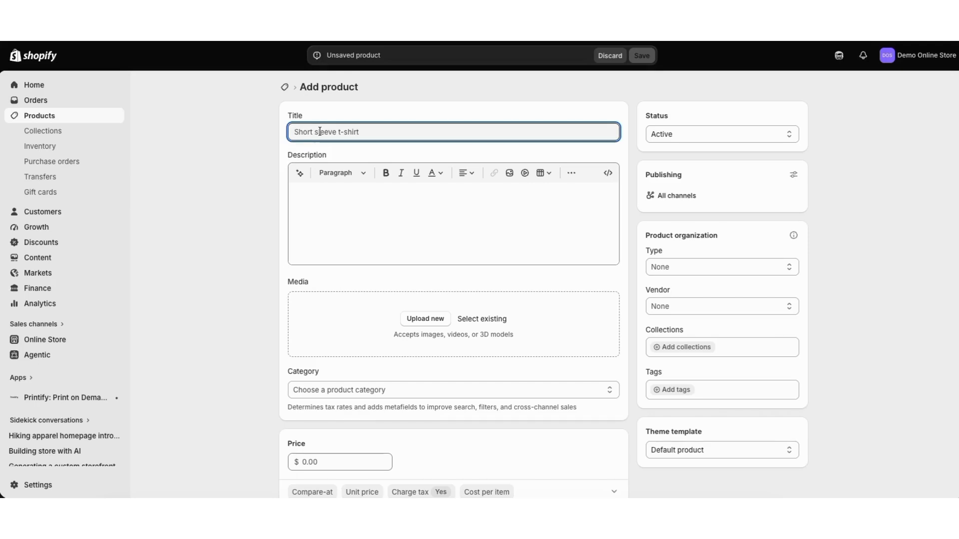
pyautogui.write('Summit Trail Performance Jacket')
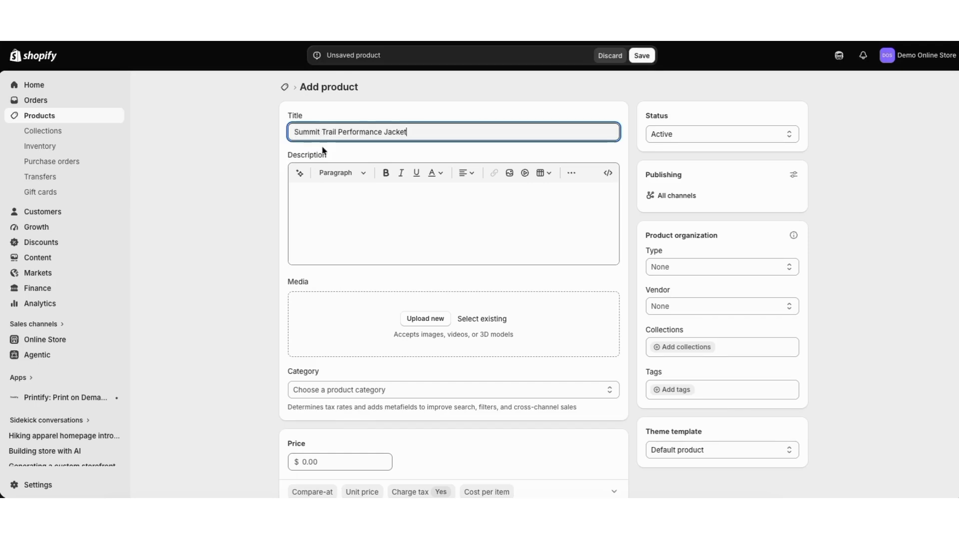
pyautogui.click(321, 185)
pyautogui.write('Built for changing conditions and long days outdoors, the Summit Trail Performance Jacket combines lightweight comfort with a clean, versatile design. Designed for hiking, travel, and everyday wear, it offers easy movement and dependable coverage without feeling bulky. The streamlined fit makes it simple to layer when temperatures drop, while the minimalist style works just as well off the trail. Features: Lightweight and comfortable design Flexible fit for easy movement Great for hiking, travel, and everyday wear Easy to layer in cooler conditions Clean, minimalist outdoor style Choose your size and color above, then add the Summit Trail Performance Jacket to your gear.')
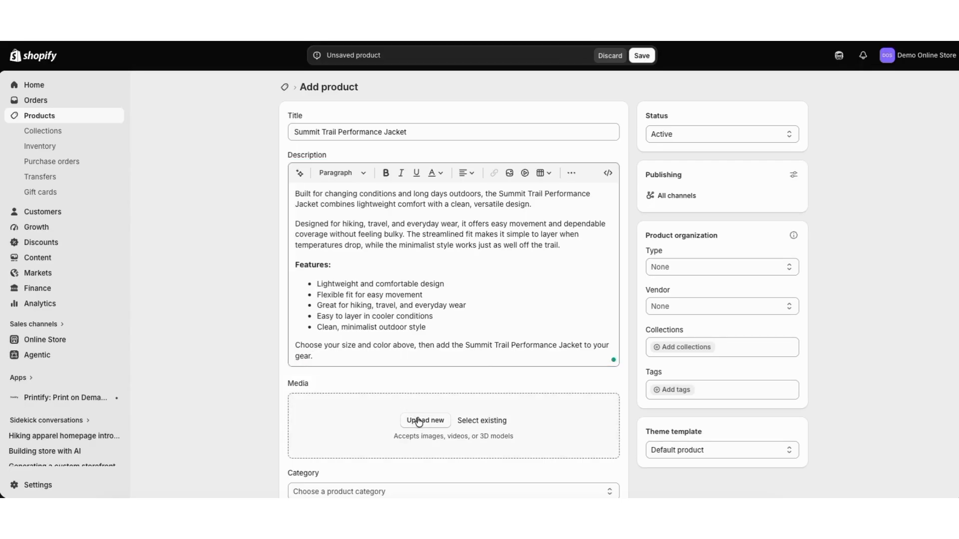
# Step: Upload the green hooded jacket image as the product media and set the price to $50.00
pyautogui.click(419, 422)
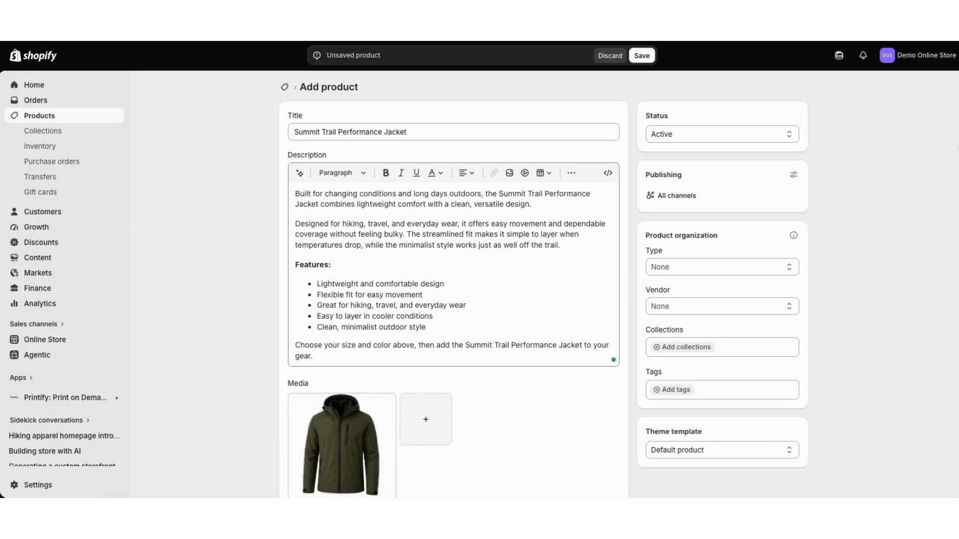
pyautogui.scroll(-5, 454, 284)
pyautogui.scroll(-3, 672, 277)
pyautogui.click(318, 214)
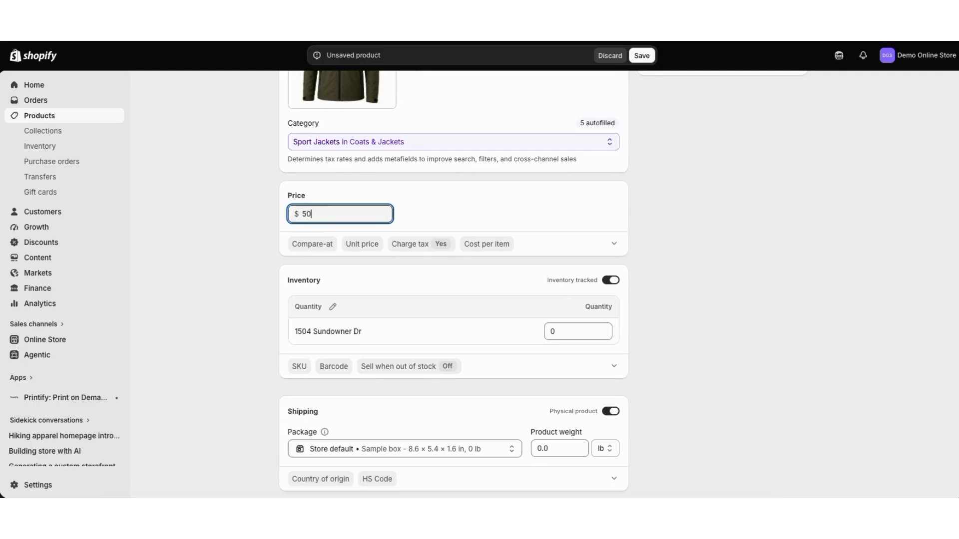
pyautogui.write('50')
# Step: Set the jacket's inventory quantity to 40 and review its shipping, variants and category metafields
pyautogui.click(557, 330)
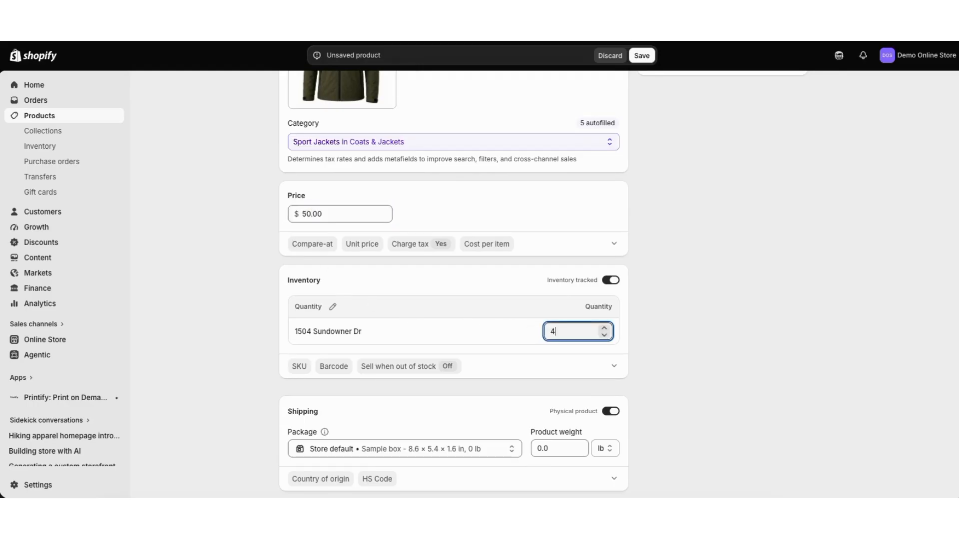
pyautogui.write('40')
pyautogui.scroll(-4, 955, 314)
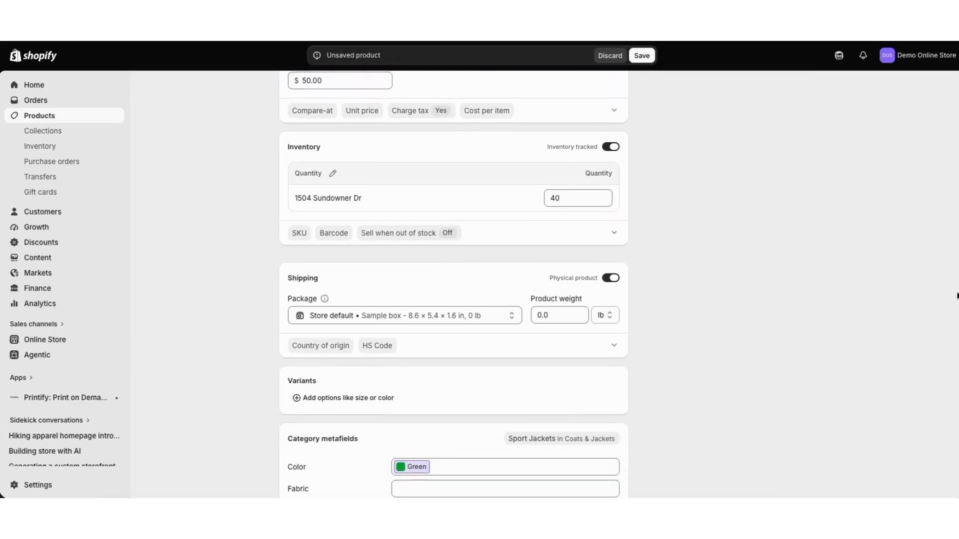
pyautogui.scroll(-2, 661, 319)
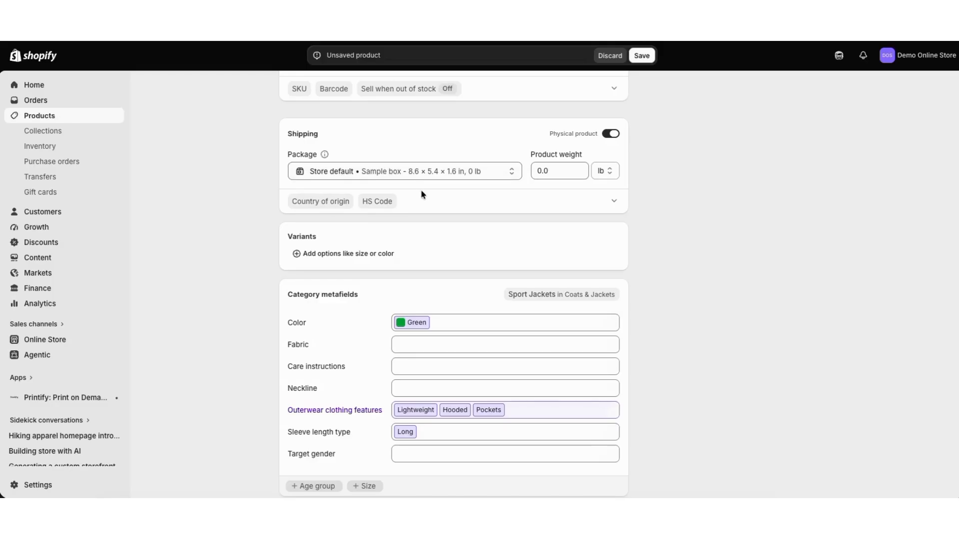
pyautogui.scroll(8, 936, 180)
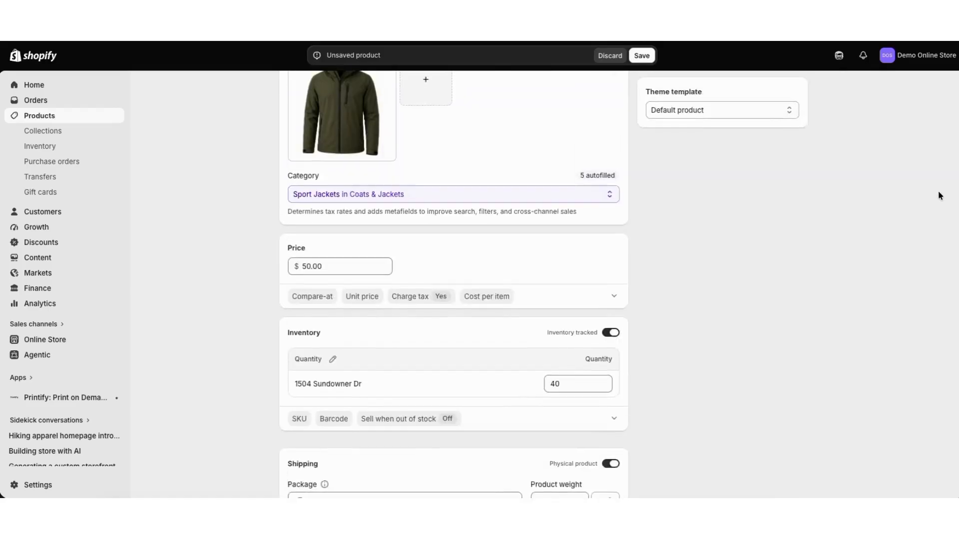
pyautogui.scroll(6, 930, 160)
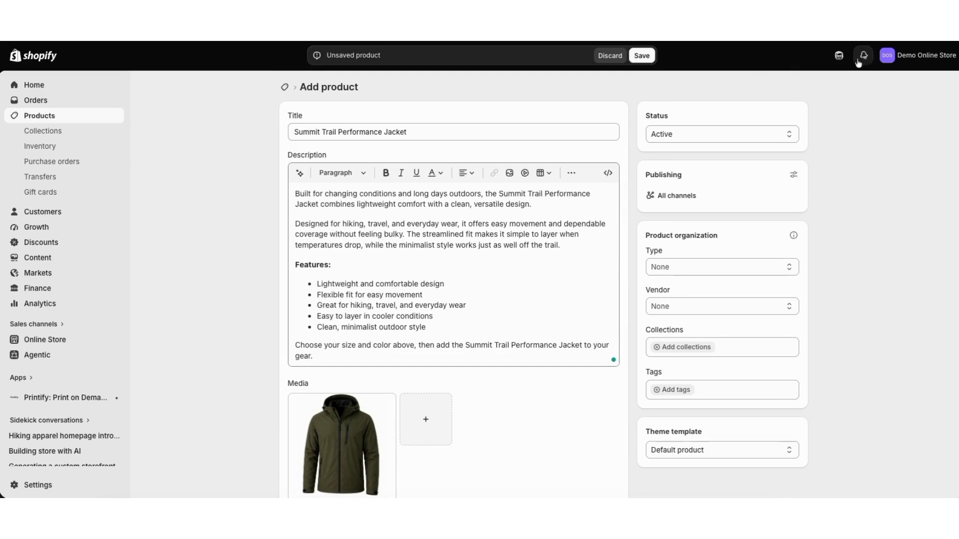
# Step: Save the new Summit Trail Performance Jacket product
pyautogui.click(839, 56)
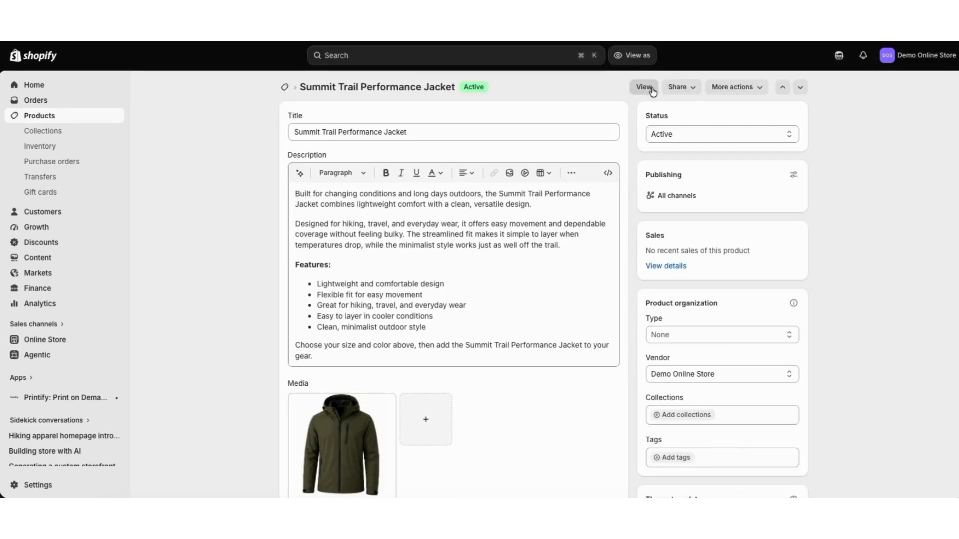
pyautogui.click(644, 88)
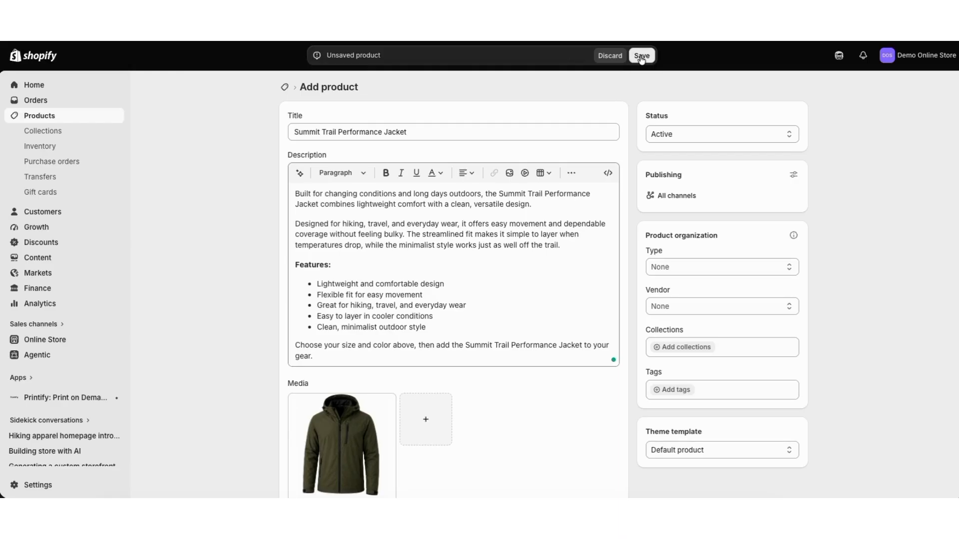
pyautogui.click(641, 56)
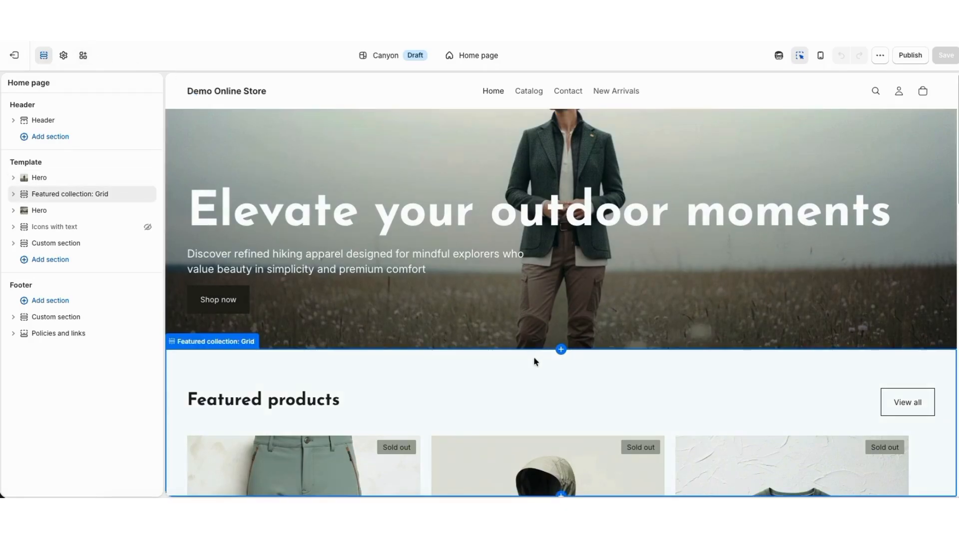
# Step: Look through the section types that can be added to the home page template
pyautogui.click(46, 260)
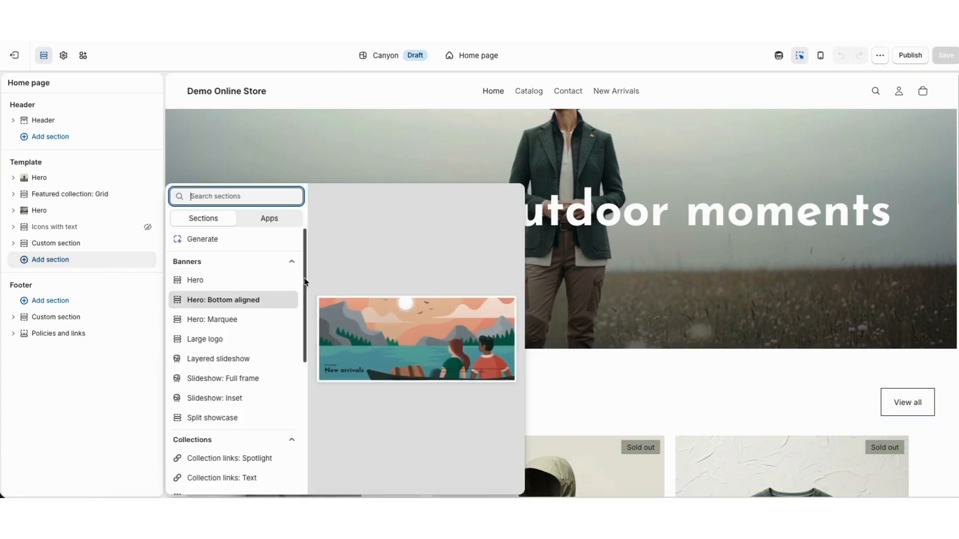
pyautogui.scroll(-5, 308, 350)
pyautogui.moveTo(310, 389); pyautogui.dragTo(313, 483)
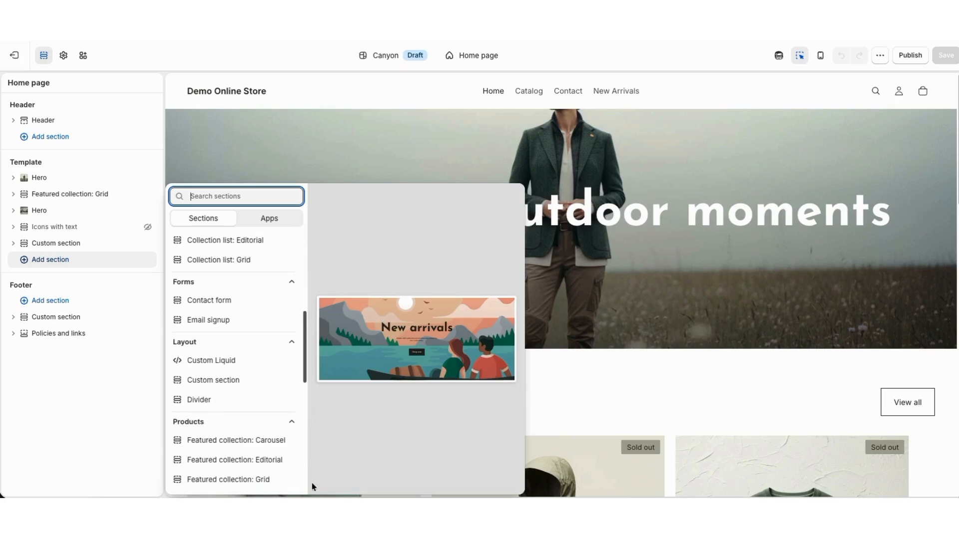
pyautogui.click(573, 371)
# Step: Ask the AI assistant in the theme editor: "create a testimanials section for the page"
pyautogui.click(779, 55)
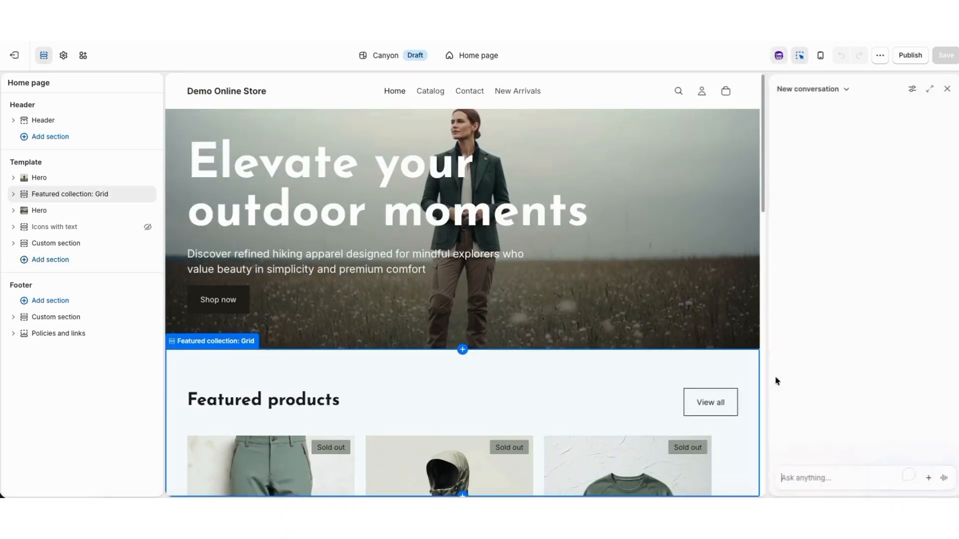
pyautogui.write('create a testimanials sec')
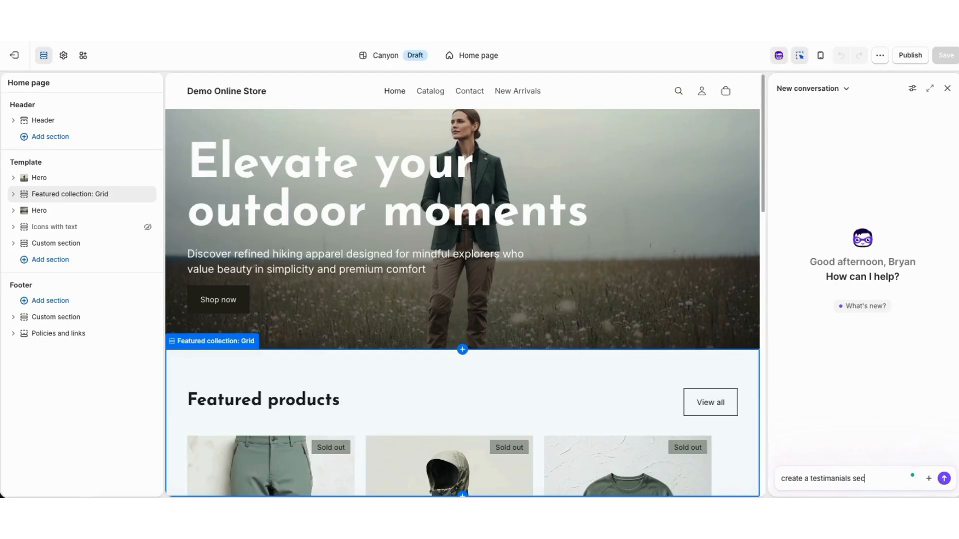
pyautogui.write('the page')
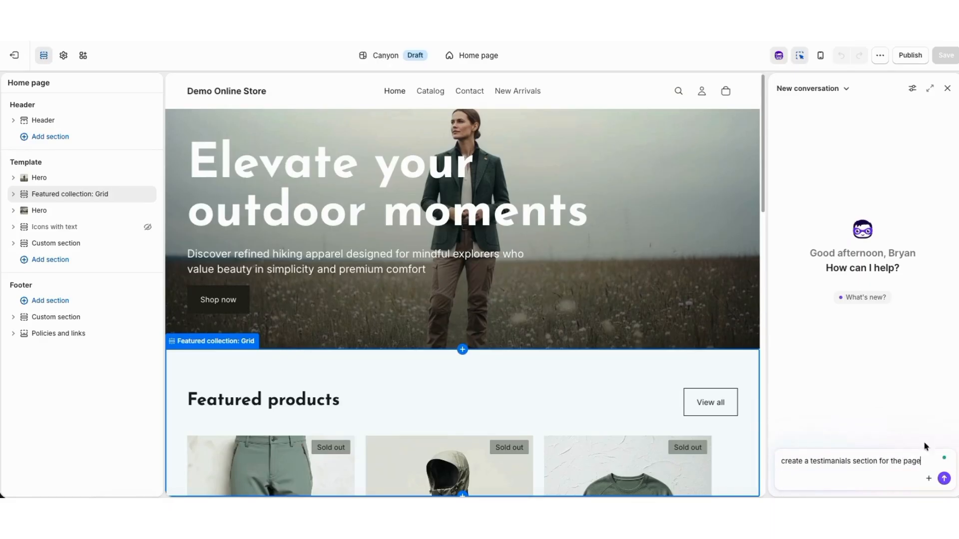
pyautogui.click(951, 479)
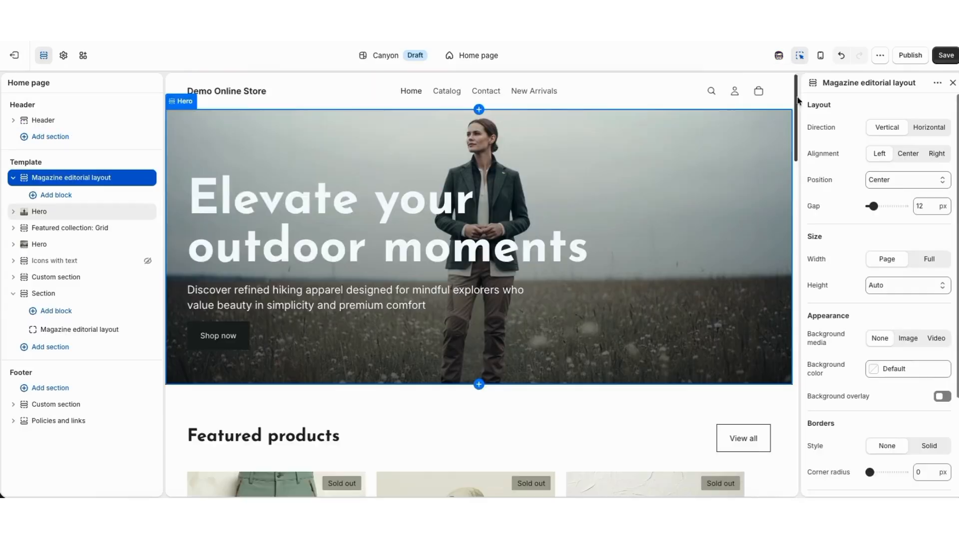
# Step: Preview the home page in the mobile layout and check the full-size draft storefront
pyautogui.click(821, 56)
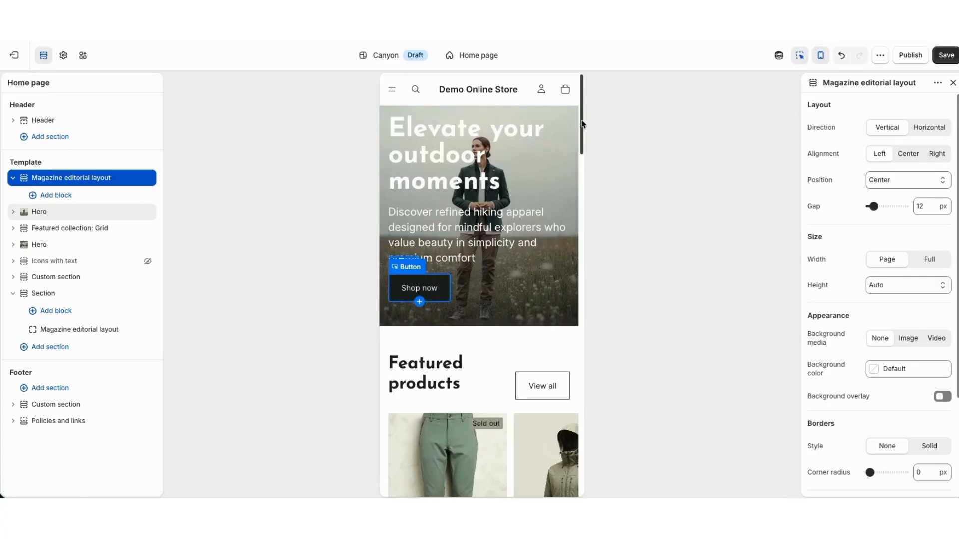
pyautogui.scroll(-1, 581, 132)
pyautogui.moveTo(581, 132)
pyautogui.mouseDown()
pyautogui.moveTo(580, 251)
pyautogui.moveTo(581, 118)
pyautogui.mouseUp()
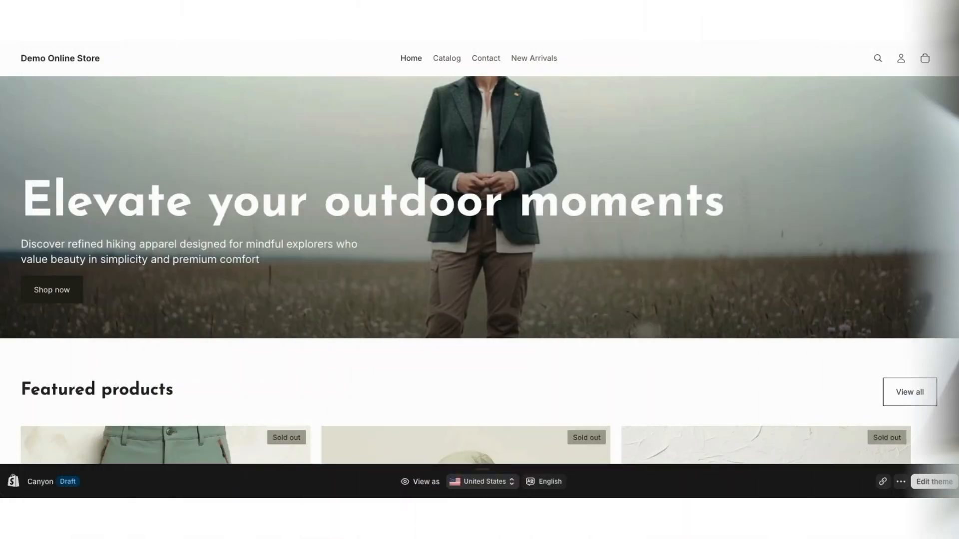
pyautogui.scroll(-4, 479, 270)
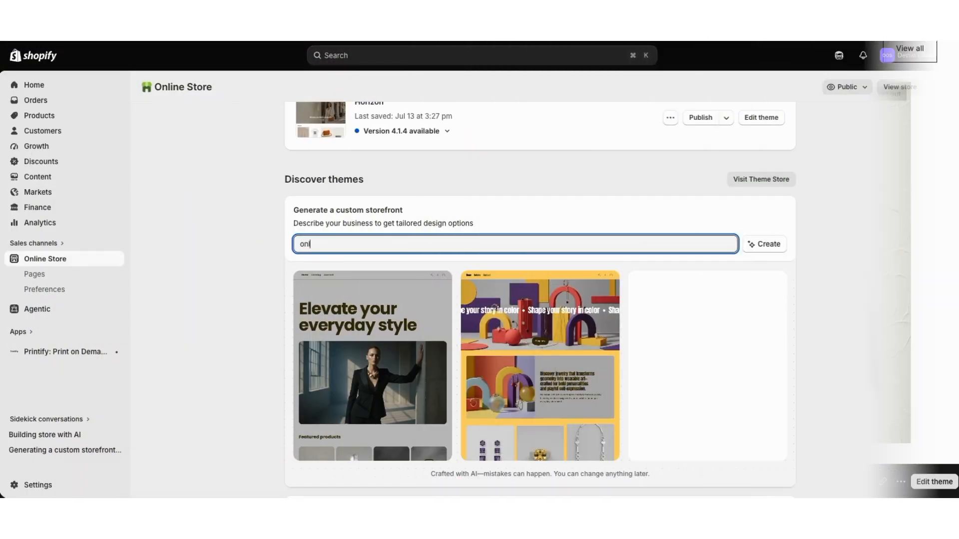
# Step: Enter a business description starting with "online cl" for generating a custom storefront
pyautogui.write('ine cl')
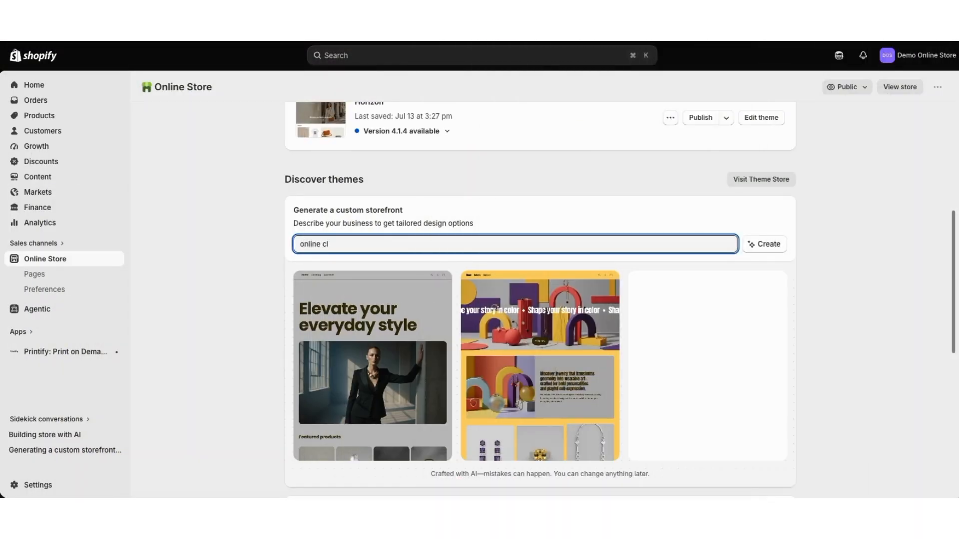